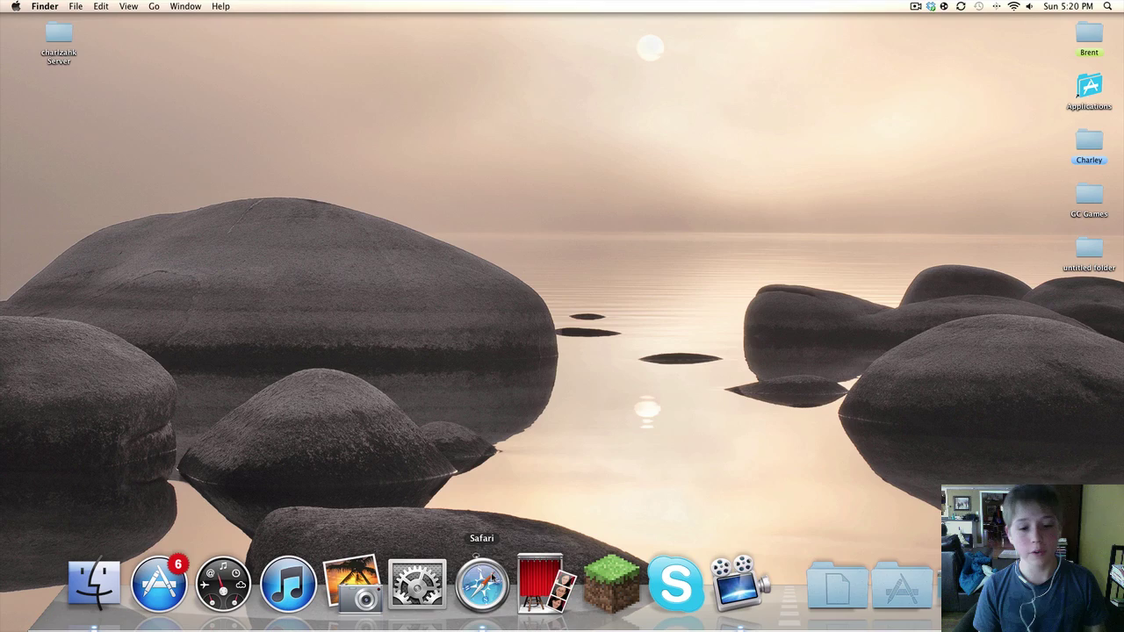
On the Dolphin website's downloads page, download the Version 3.0 Mac OS X release
left_click(481, 582)
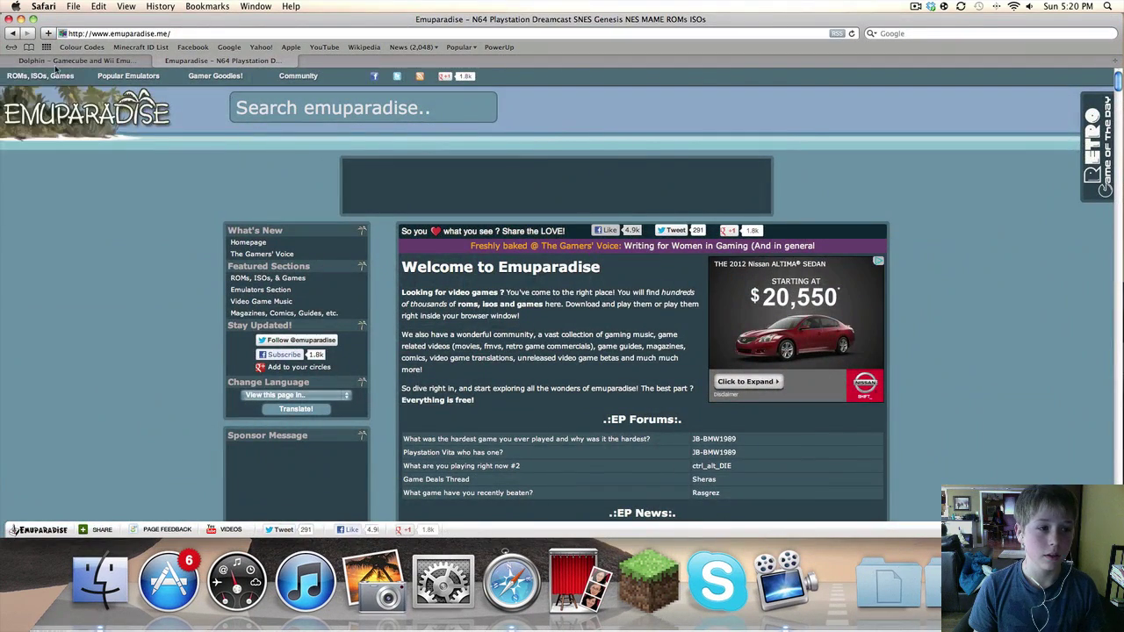
left_click(55, 68)
left_click(404, 129)
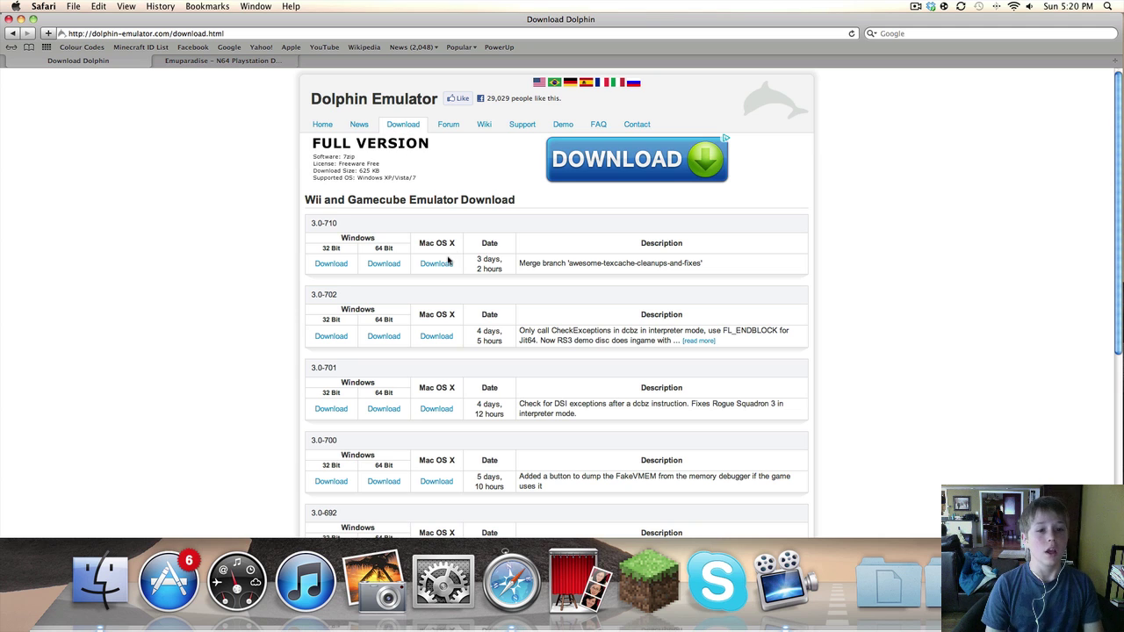
scroll(448, 261, "down", 1)
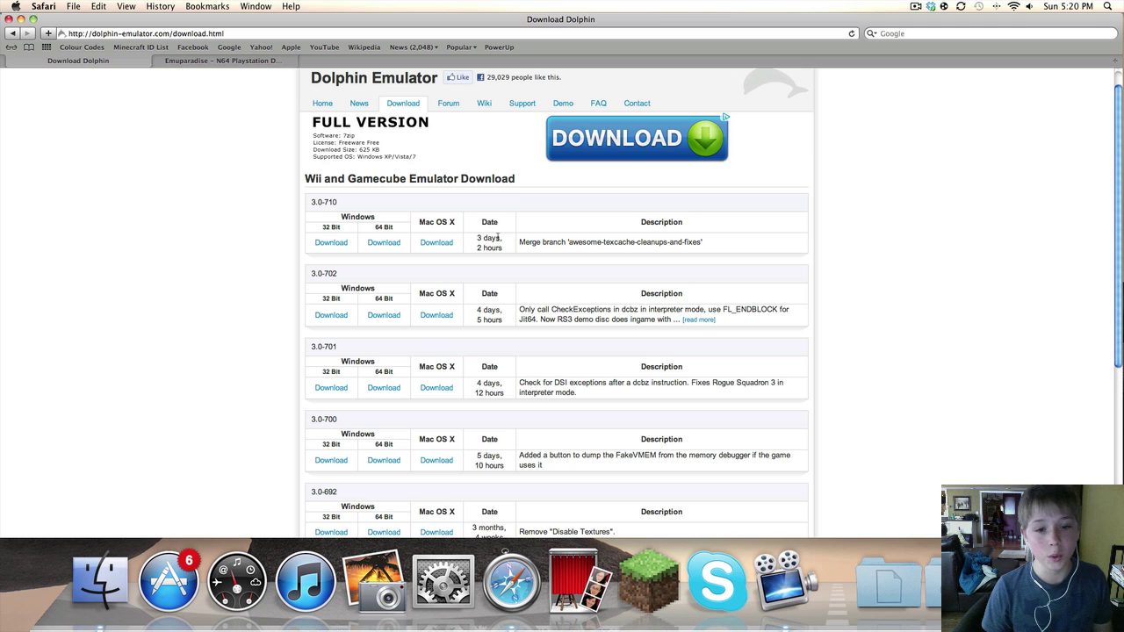
scroll(499, 237, "down", 5)
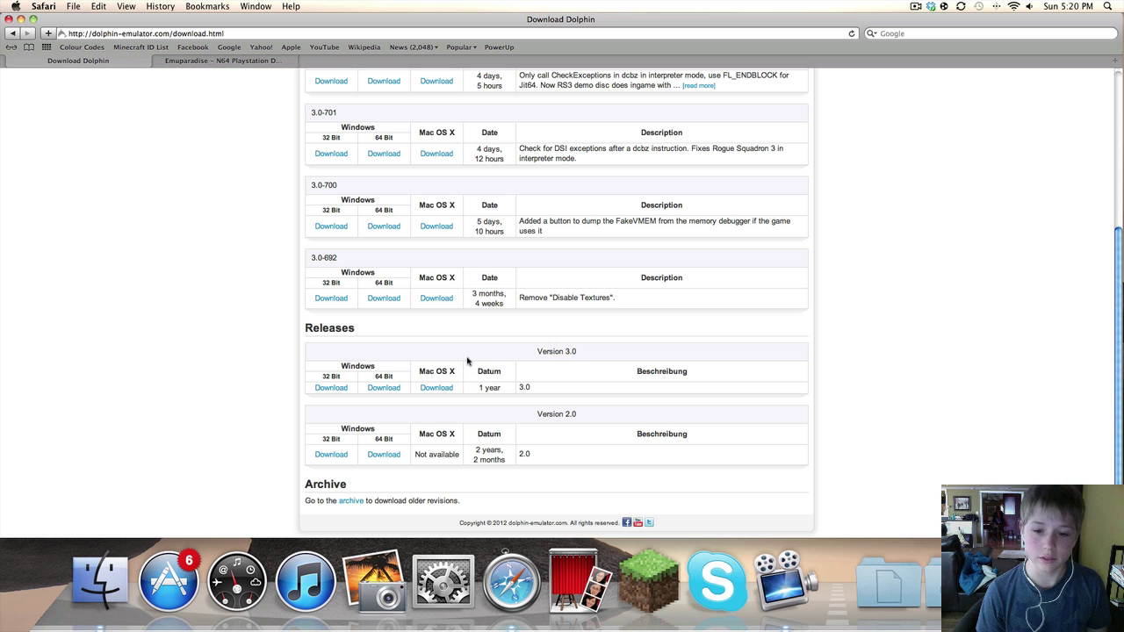
scroll(466, 363, "up", 5)
scroll(468, 361, "down", 5)
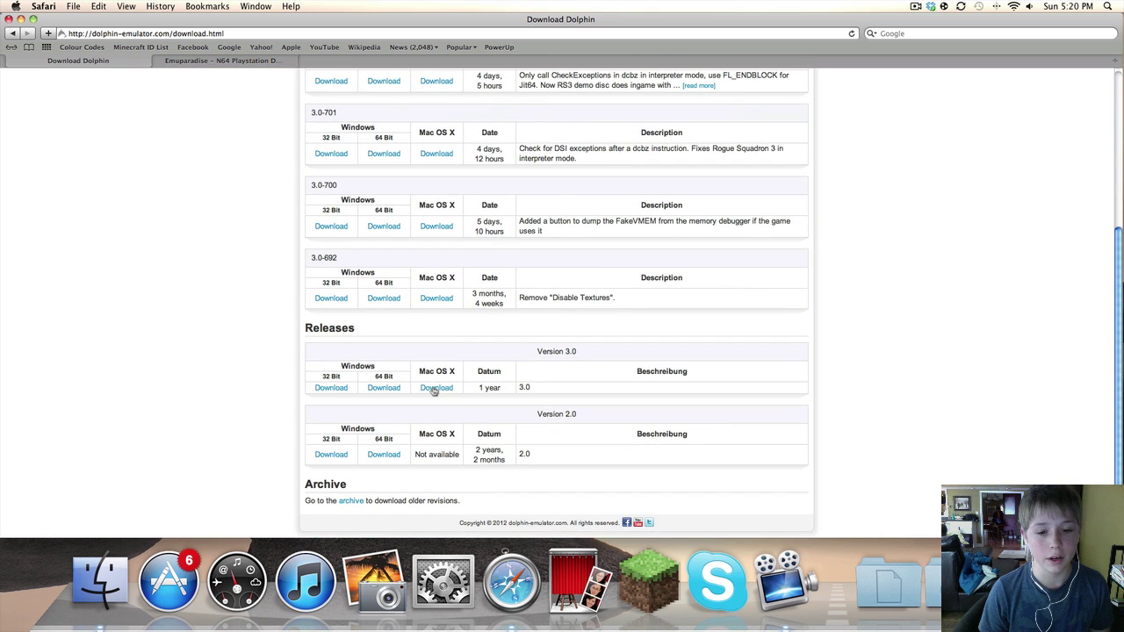
left_click(433, 388)
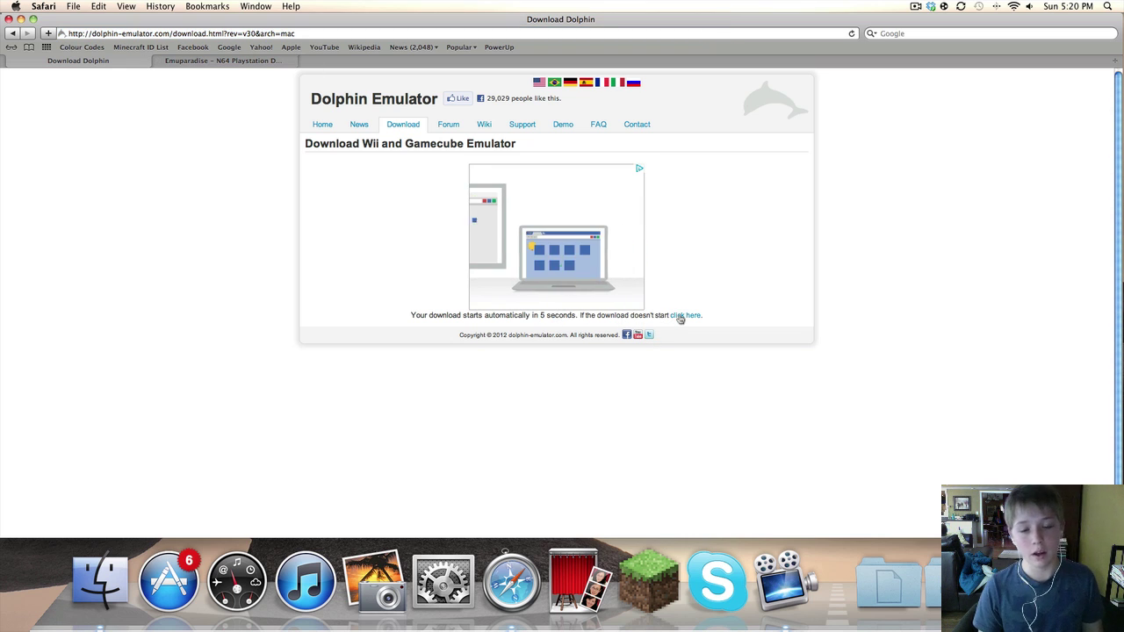
Download the 12.9 MB Dolphin disk image, open it, drag the Dolphin icon, then close its window
left_click(680, 319)
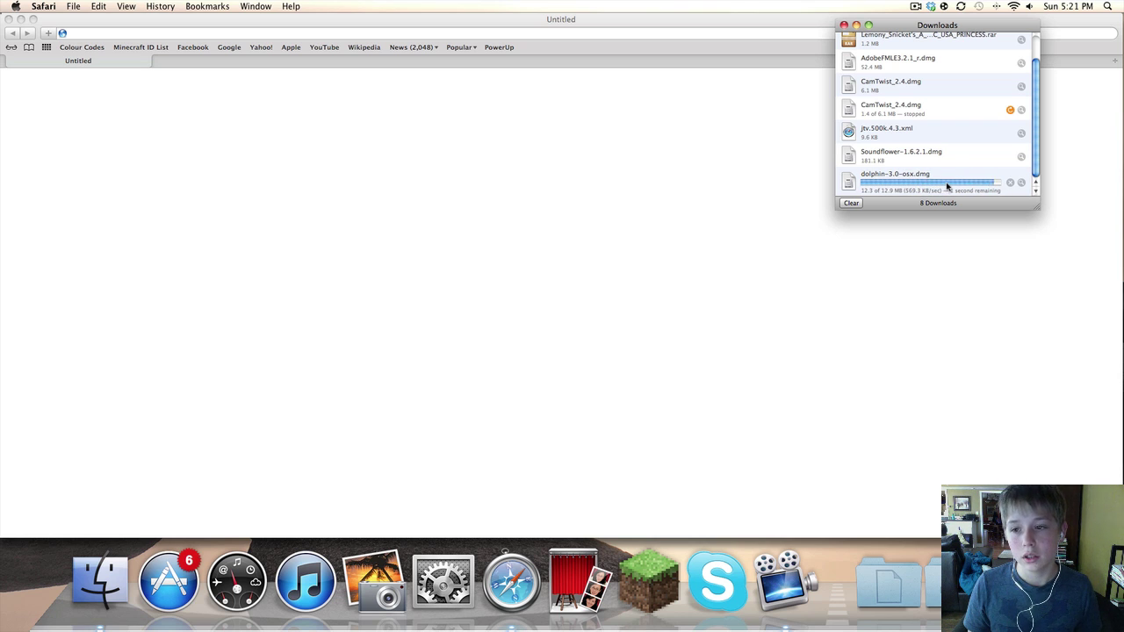
double_click(937, 186)
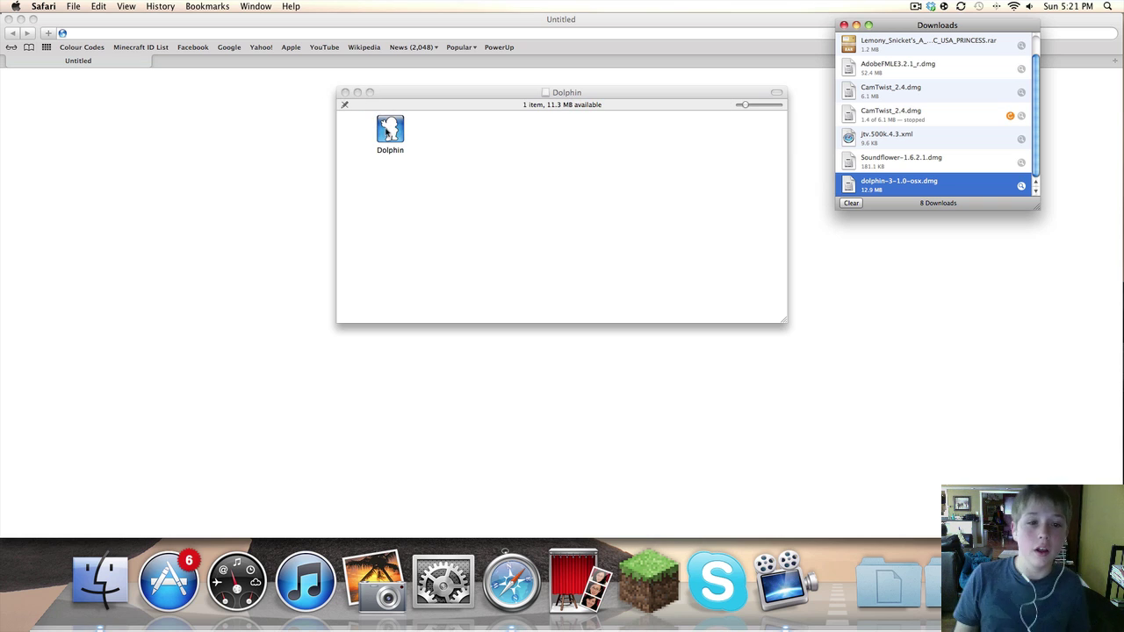
mouse_move(391, 130)
left_mouse_down()
mouse_move(658, 395)
mouse_move(887, 580)
mouse_move(802, 282)
mouse_move(602, 229)
left_mouse_up()
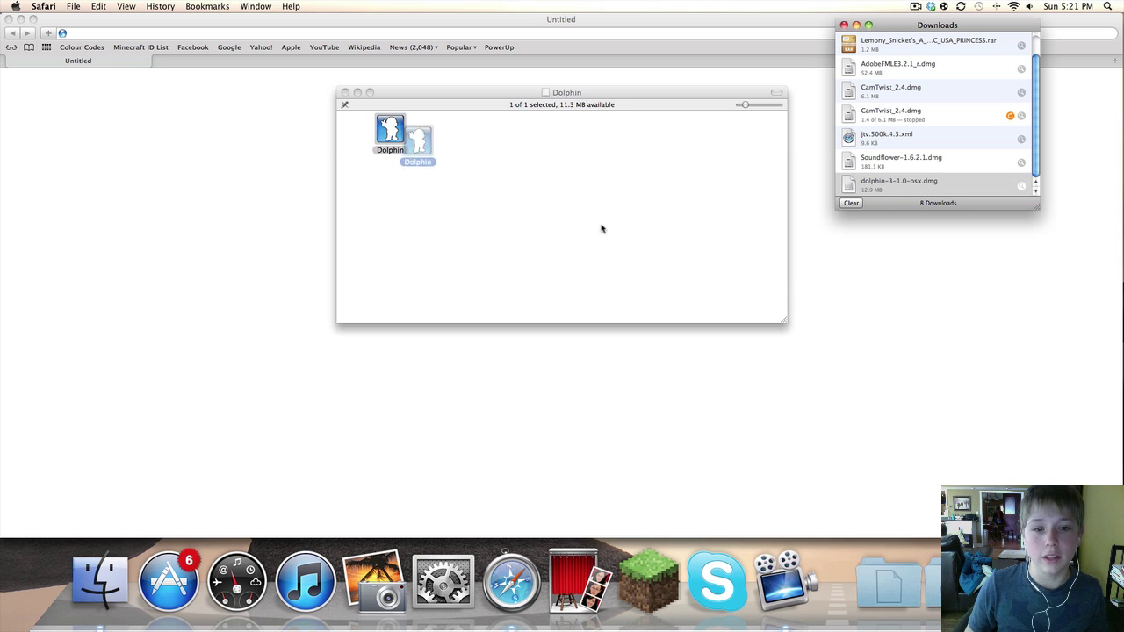
left_click(345, 92)
Close the downloads list and the empty Safari window, then launch Dolphin through a Spotlight search for 'dolph'
left_click(844, 25)
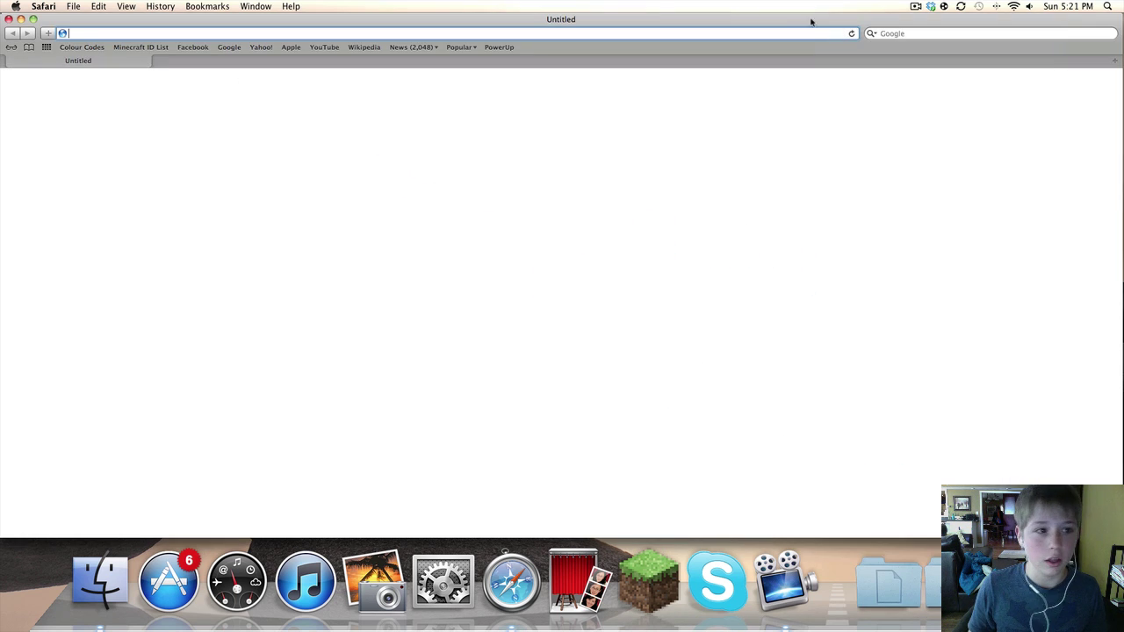
left_click(8, 18)
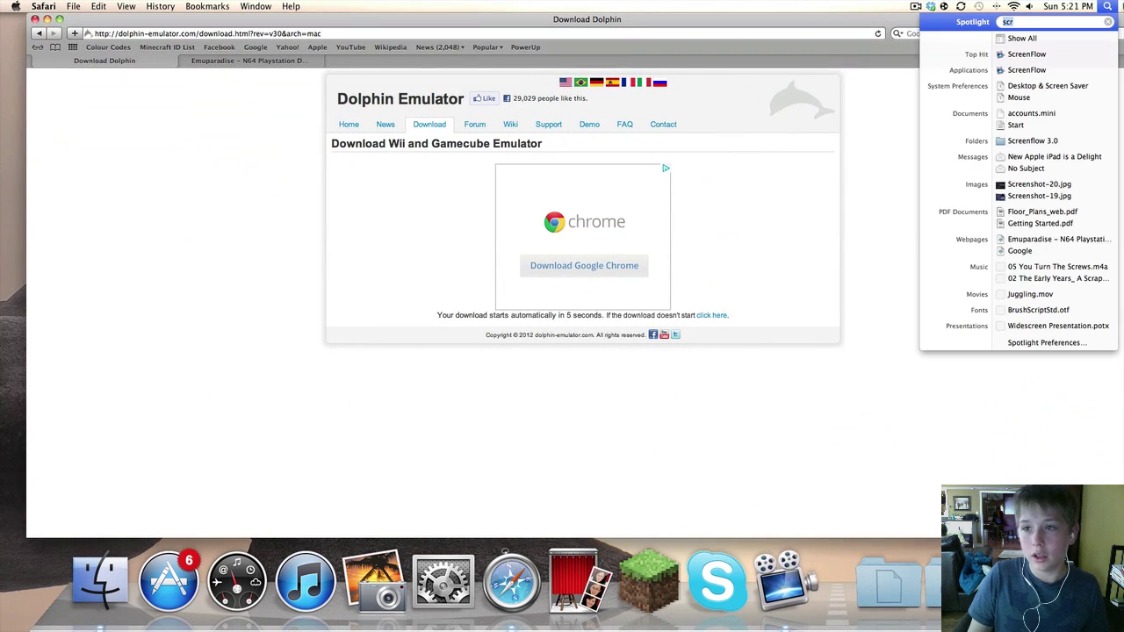
key("super+space")
type("dolfin")
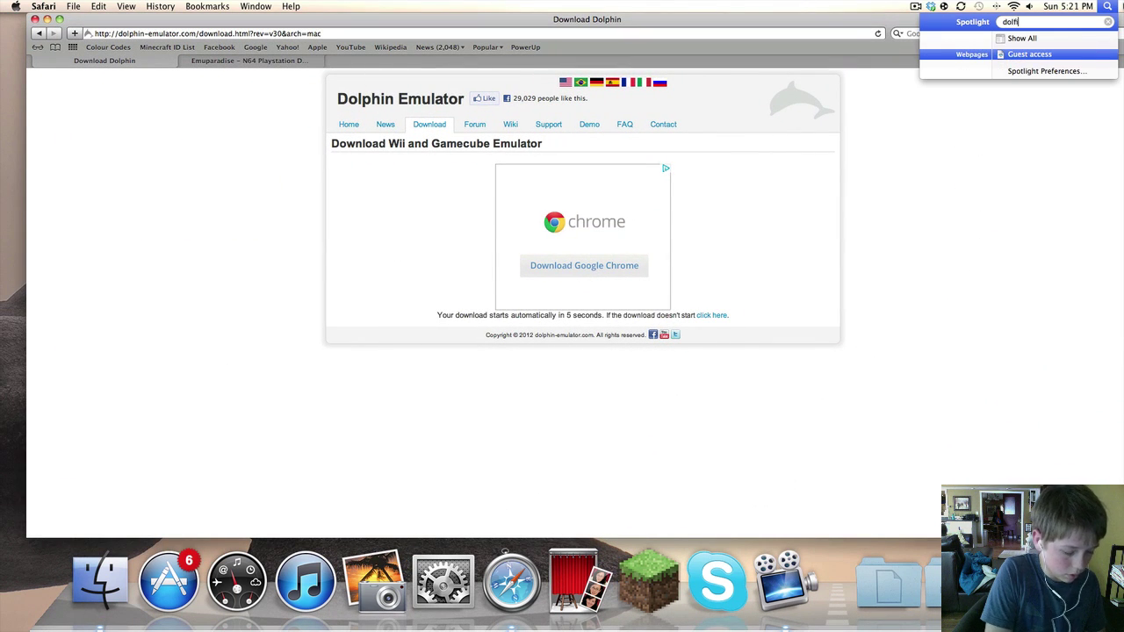
key("BackSpace")
key("BackSpace")
key("BackSpace")
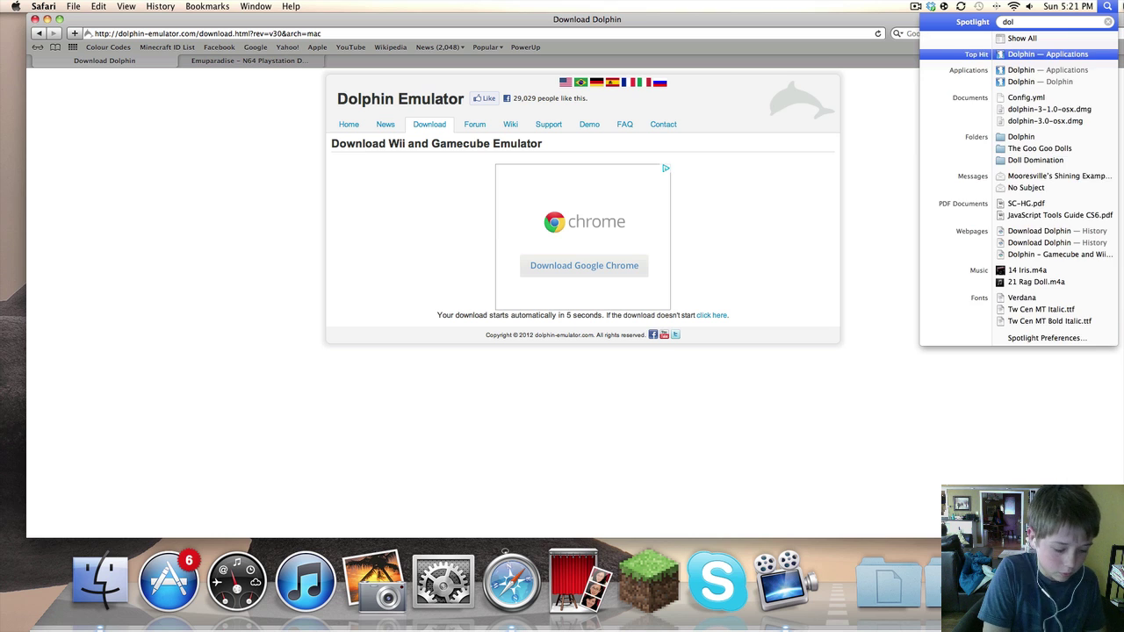
type("ph")
key("Return")
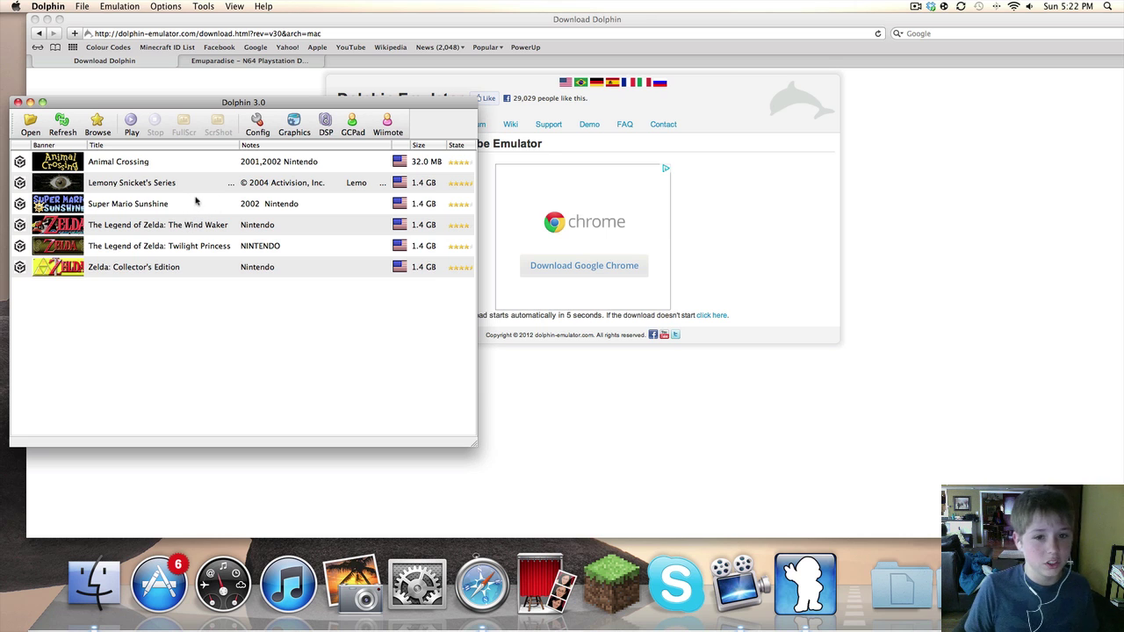
Bring Safari back in front and switch to the Emuparadise tab
left_click(174, 77)
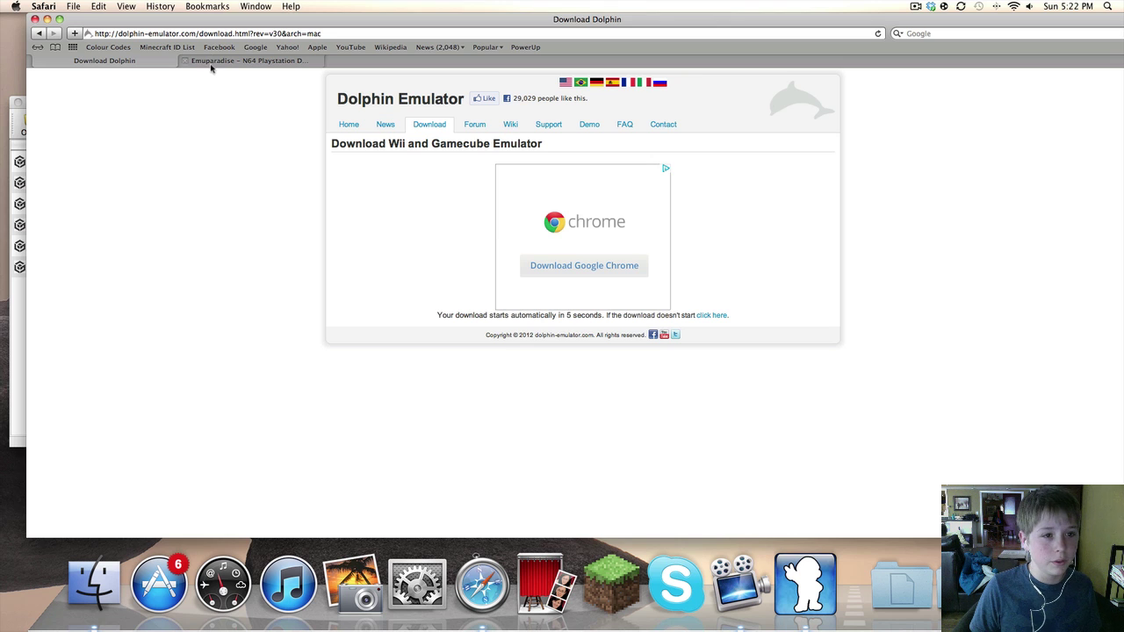
left_click(213, 63)
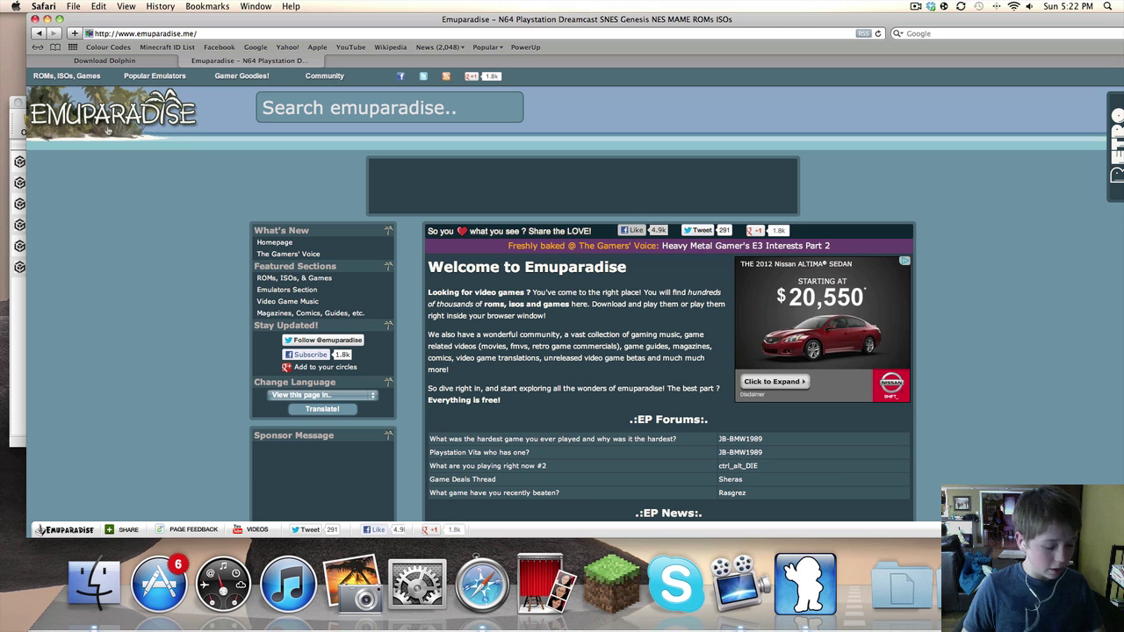
scroll(248, 198, "down", 5)
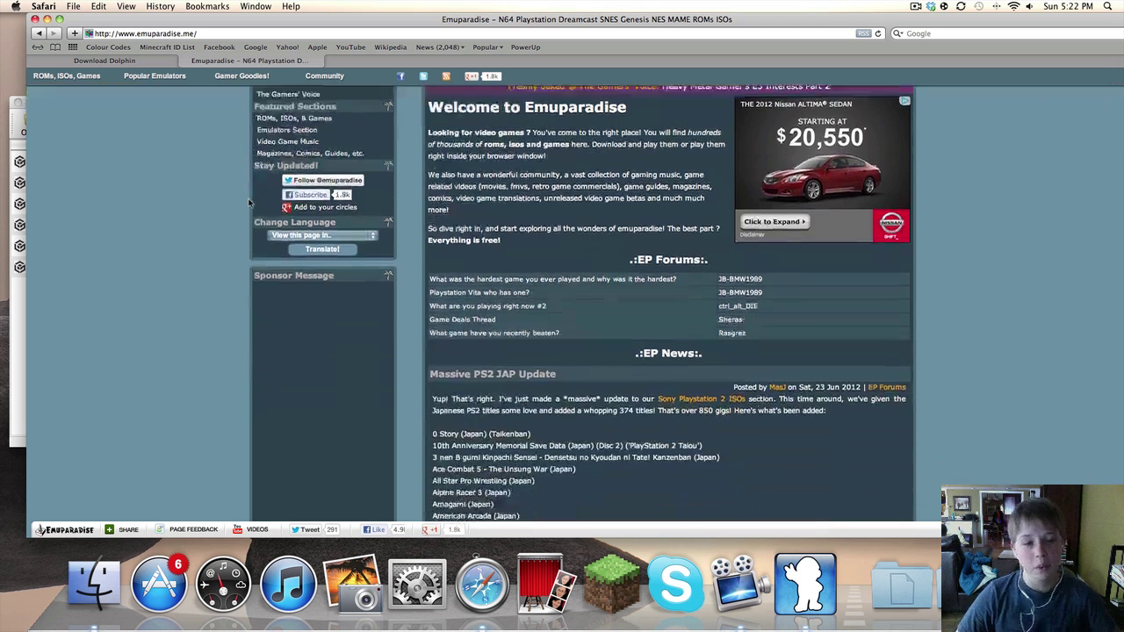
scroll(249, 201, "down", 1)
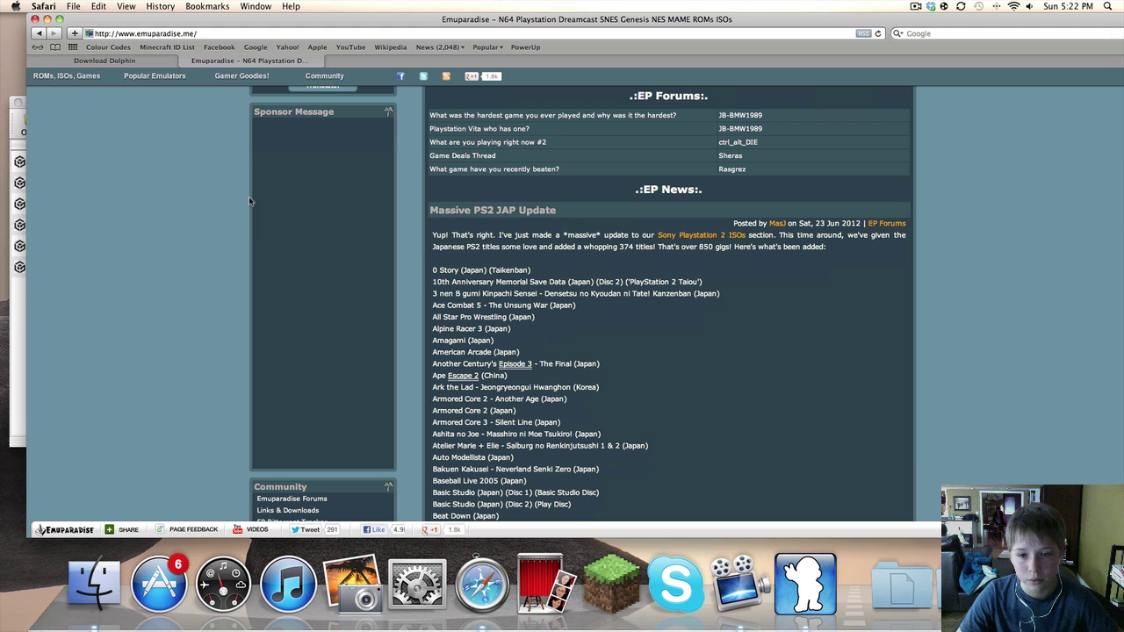
scroll(245, 209, "up", 6)
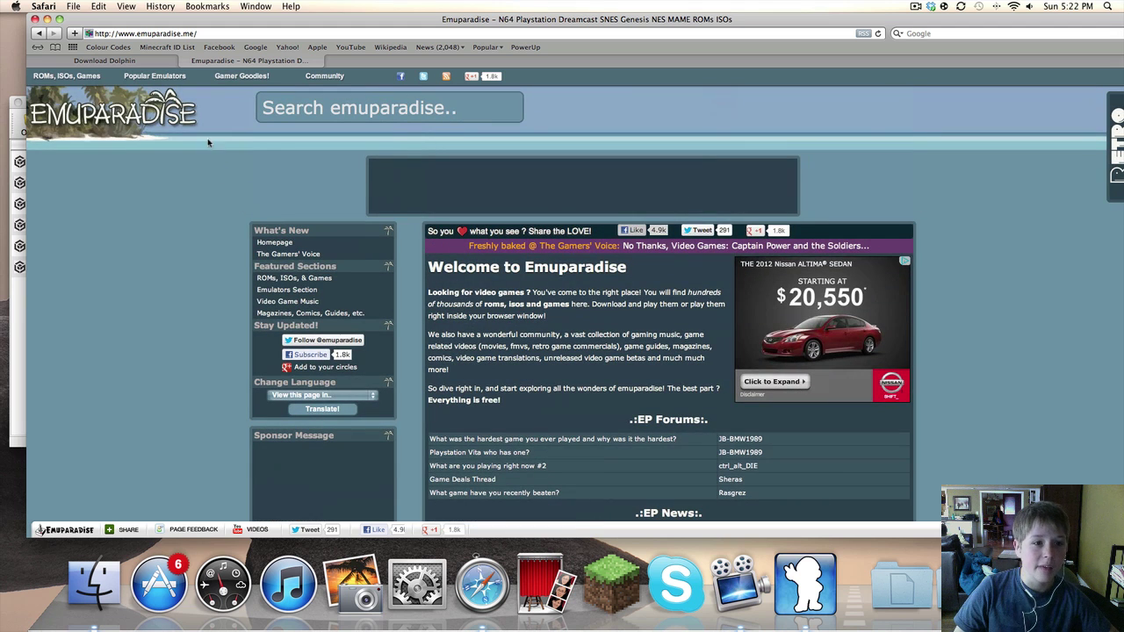
Open GCN ISOs under ROMs, ISOs, Games > Consoles and scroll down to Top Downloads
mouse_move(66, 76)
mouse_move(68, 103)
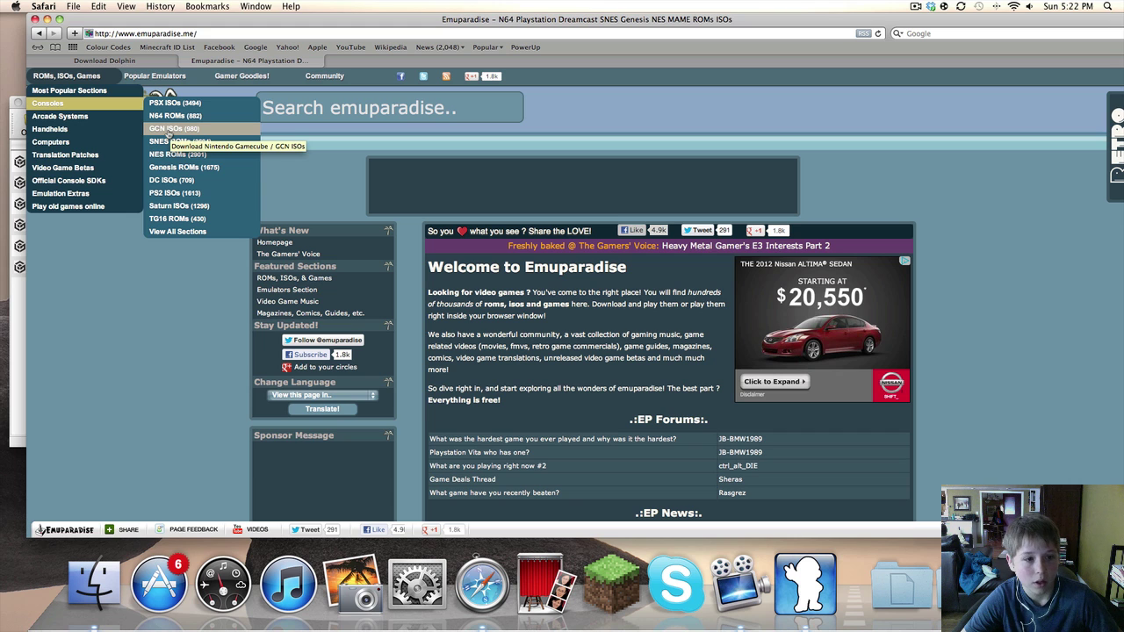
left_click(169, 130)
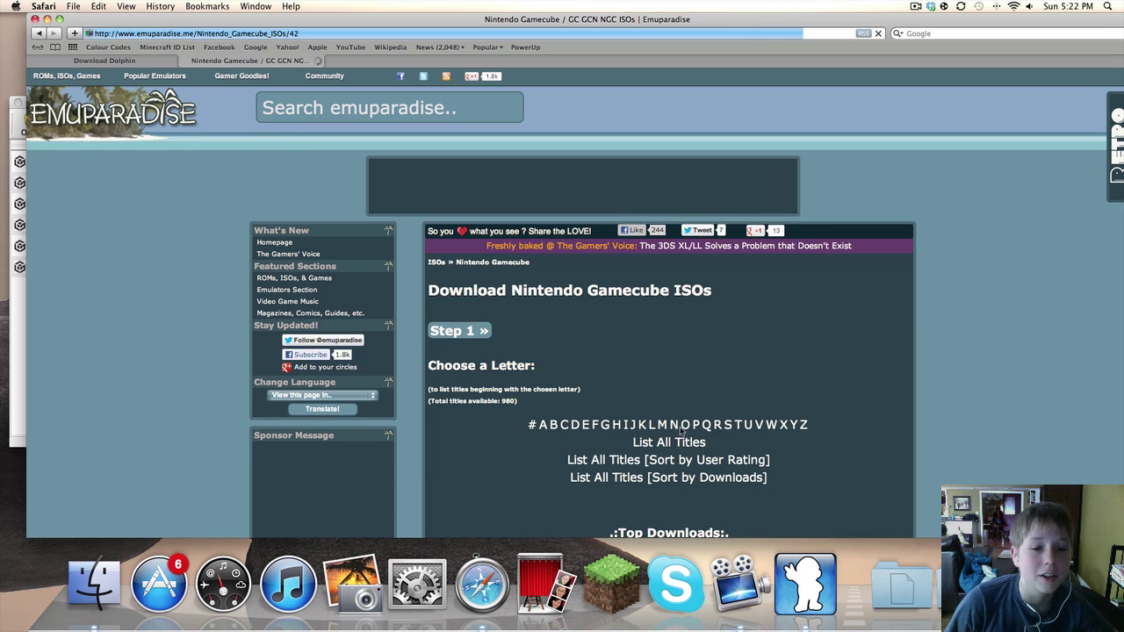
scroll(673, 428, "down", 5)
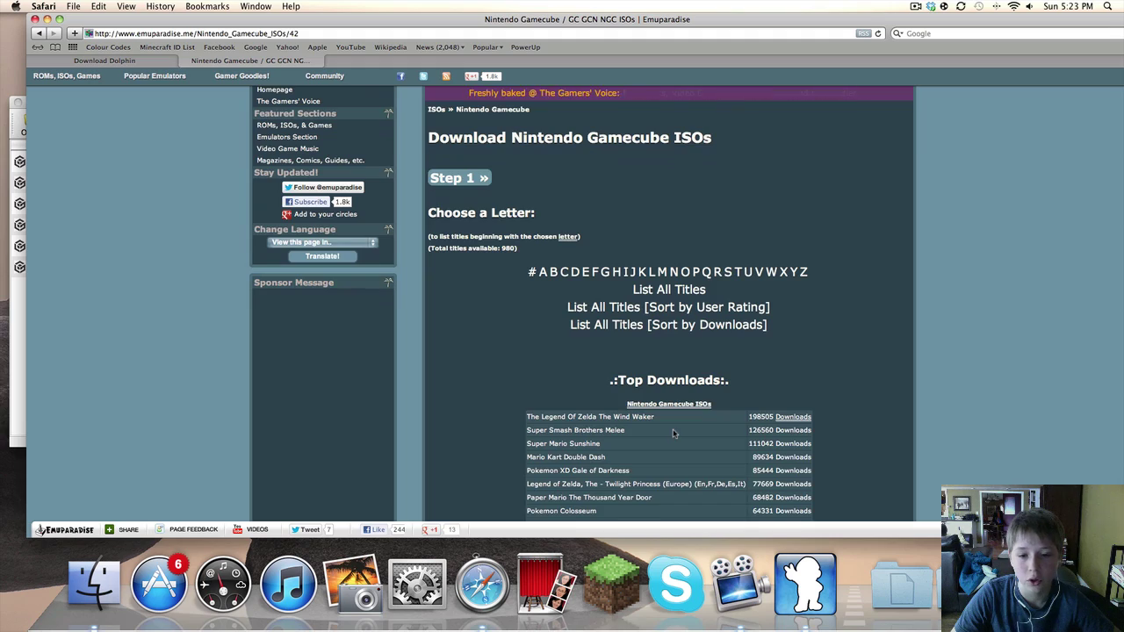
scroll(673, 433, "down", 6)
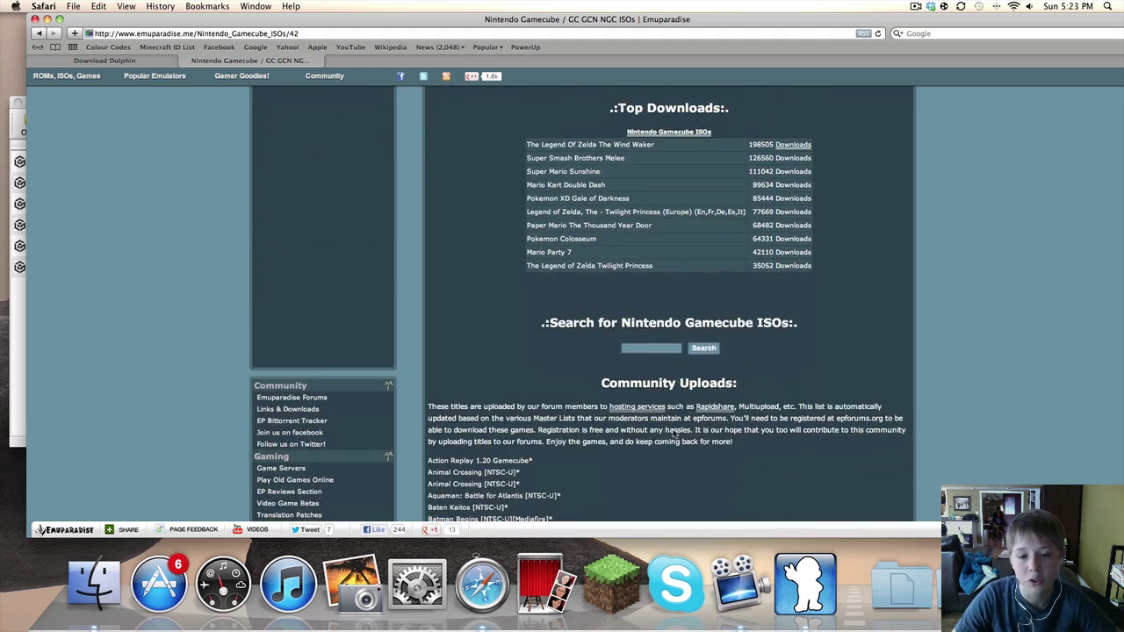
scroll(674, 433, "up", 4)
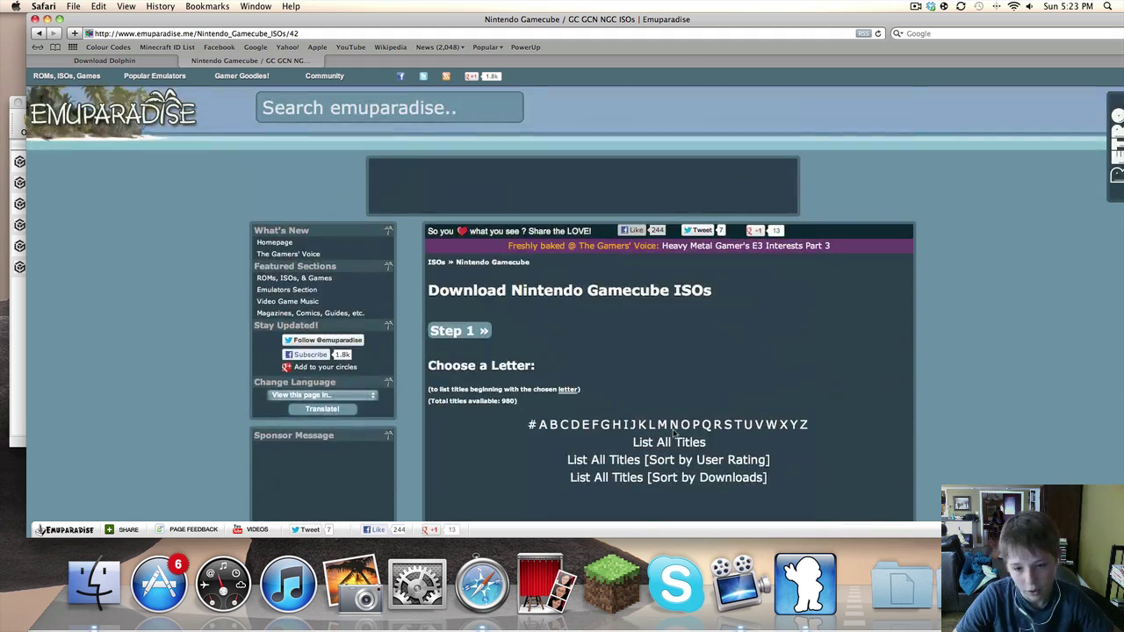
scroll(674, 431, "down", 5)
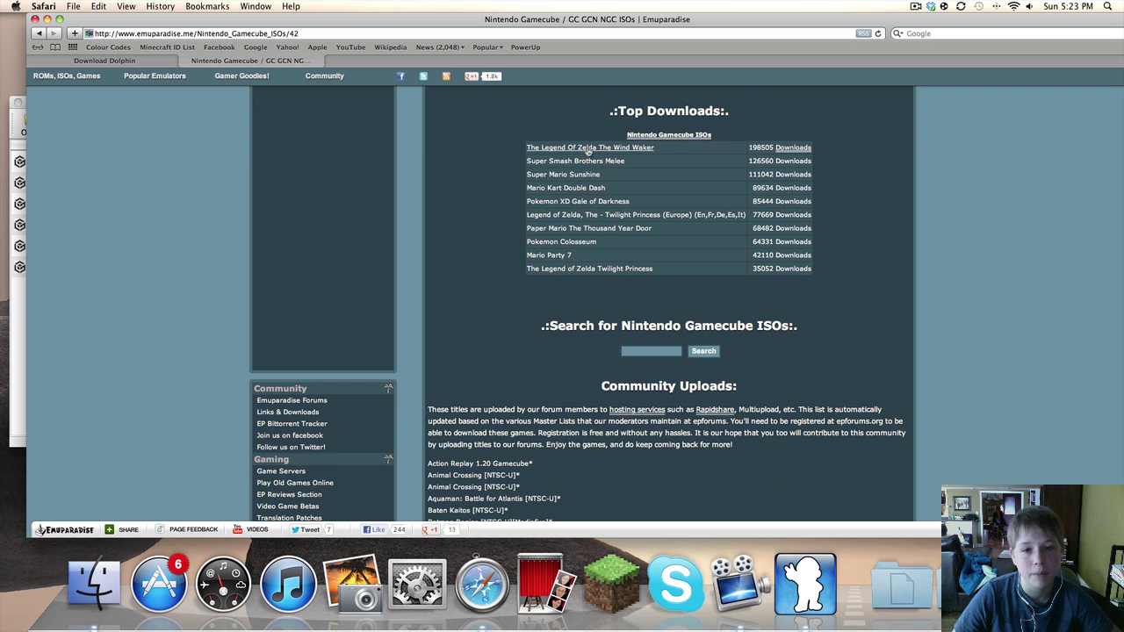
left_click(657, 352)
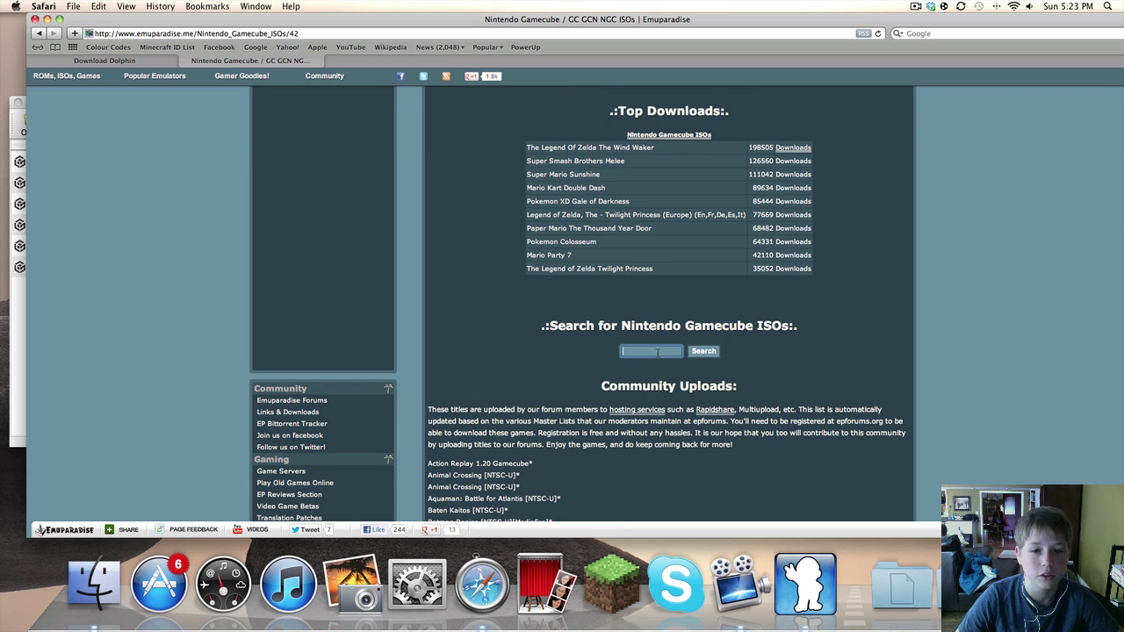
Open The Legend Of Zelda The Wind Waker page and go to its download page
left_click(569, 149)
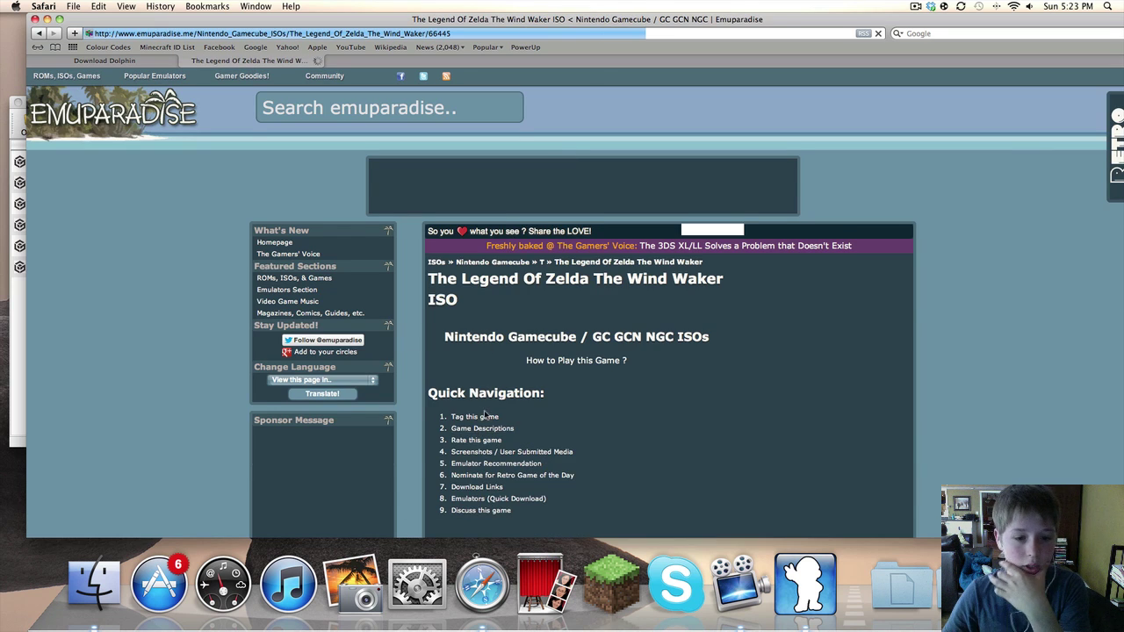
scroll(485, 416, "down", 5)
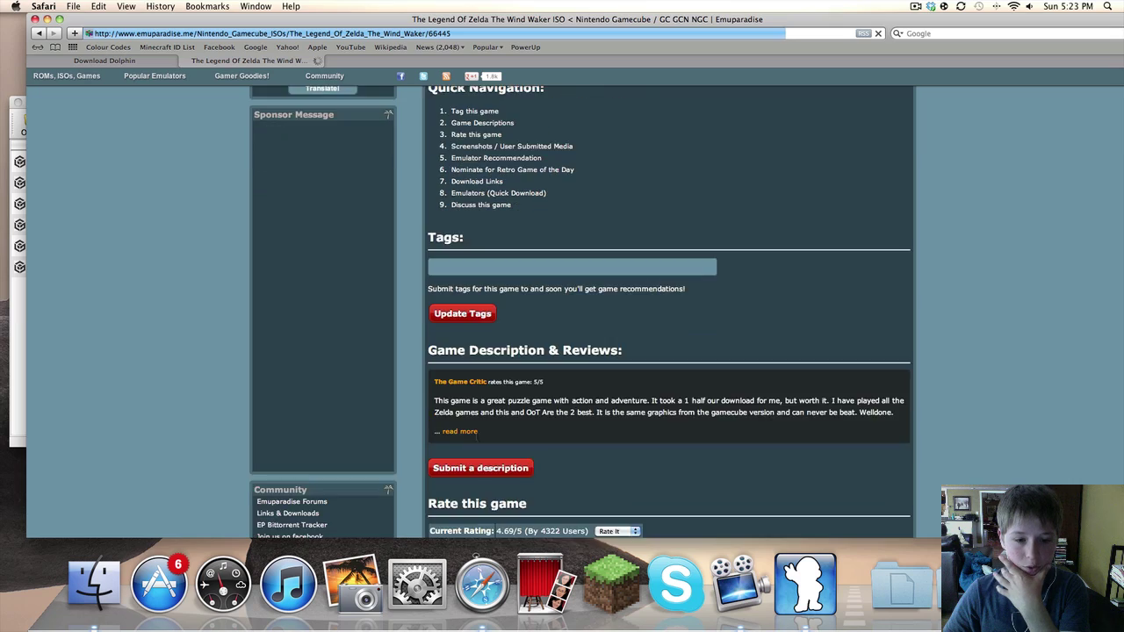
scroll(477, 439, "down", 10)
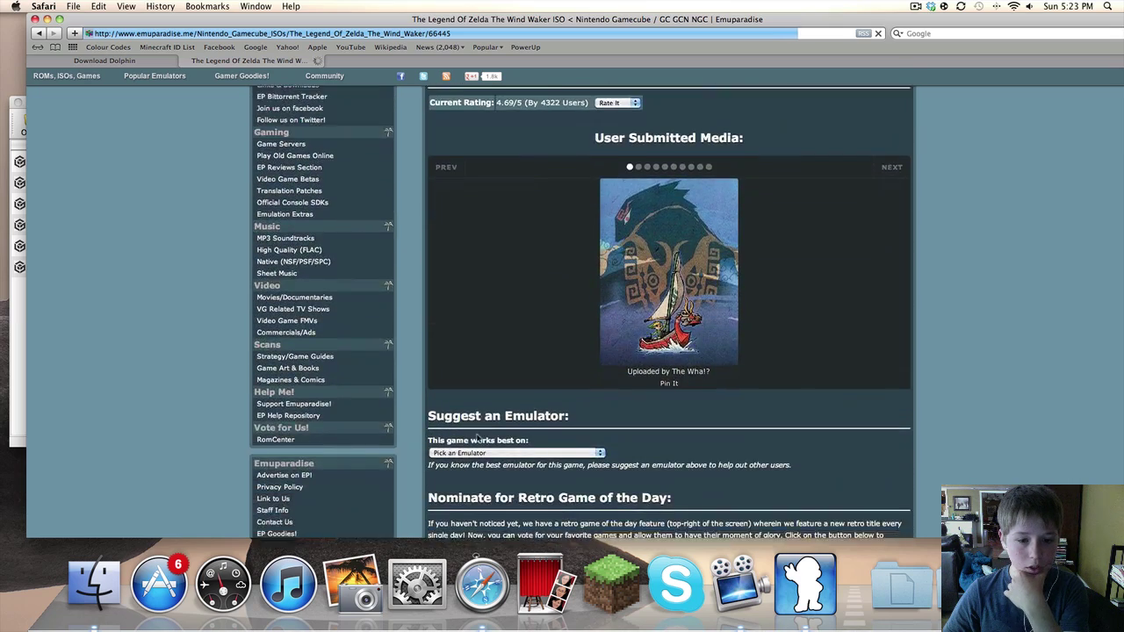
scroll(478, 438, "down", 10)
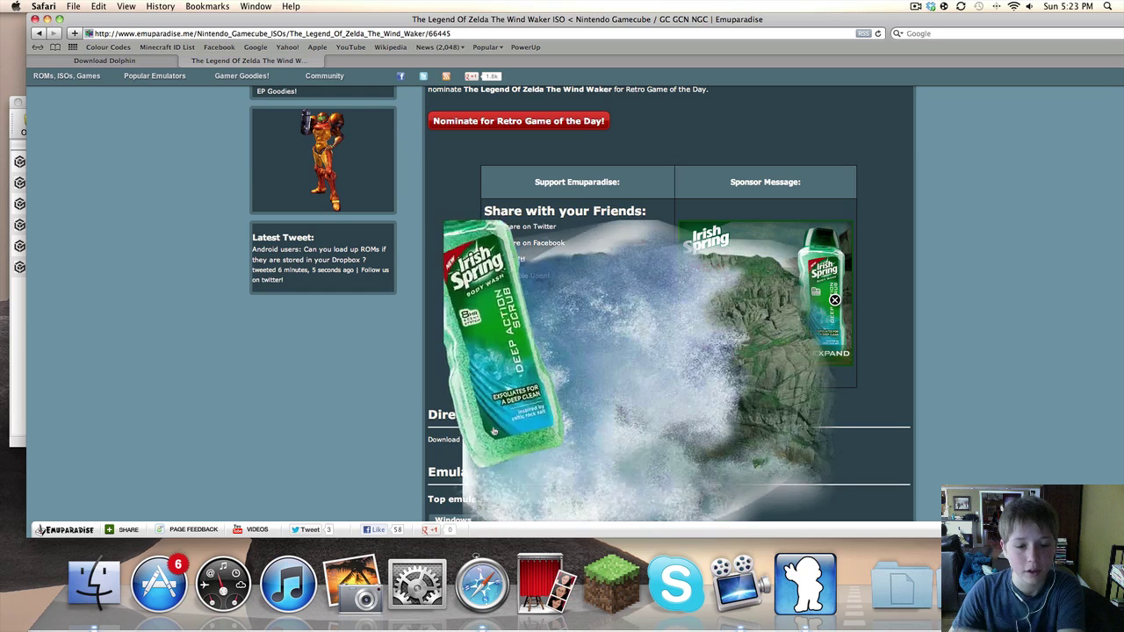
left_click(443, 441)
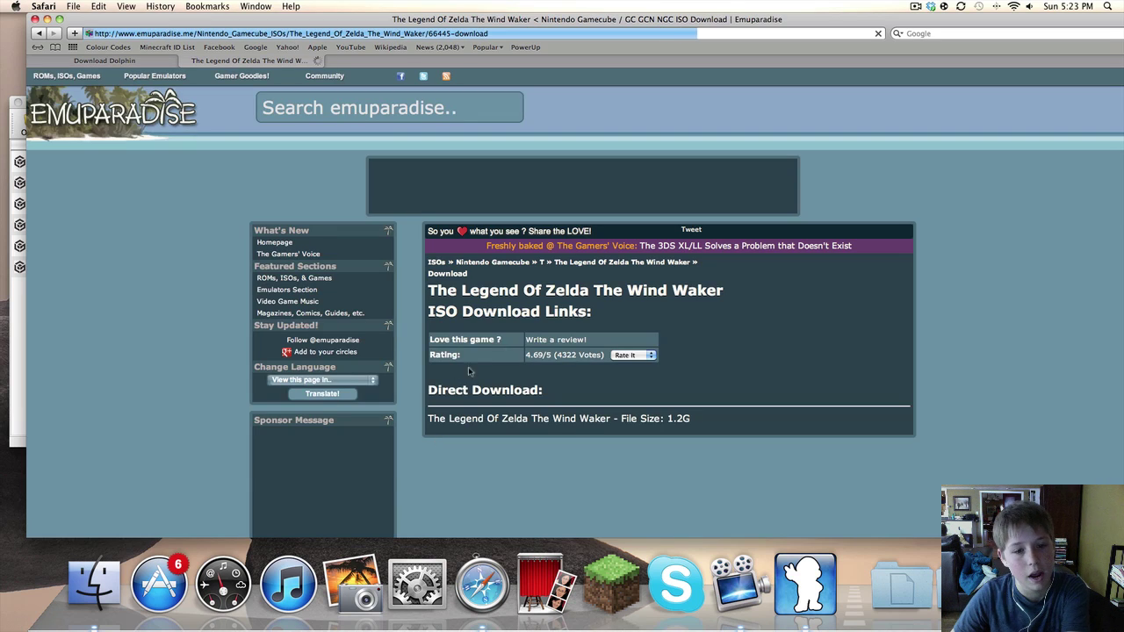
Start the Wind Waker .rar download, then stop it and close the downloads list
scroll(492, 372, "down", 1)
left_click(522, 370)
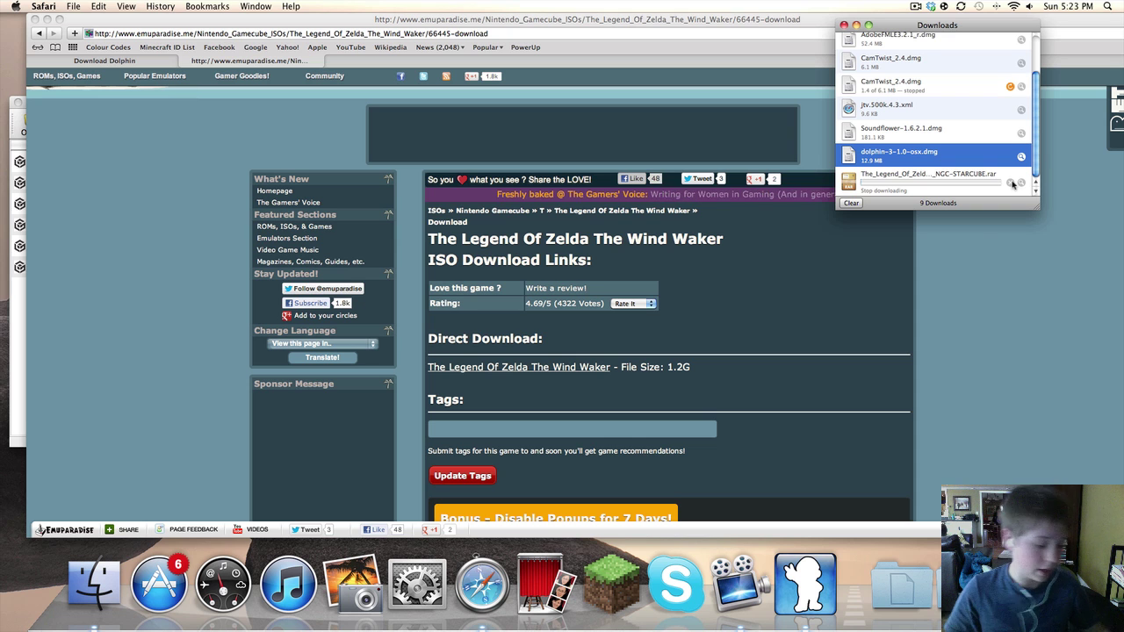
left_click(1013, 184)
left_click(843, 24)
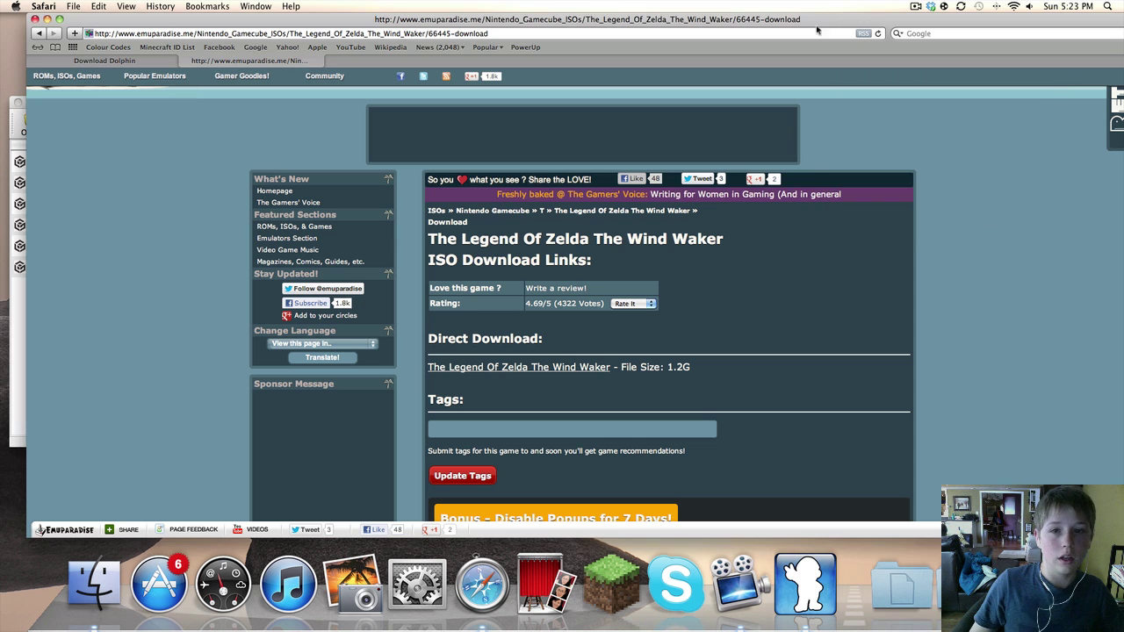
Minimize Safari and eject the Dolphin drive from the desktop
left_click(47, 18)
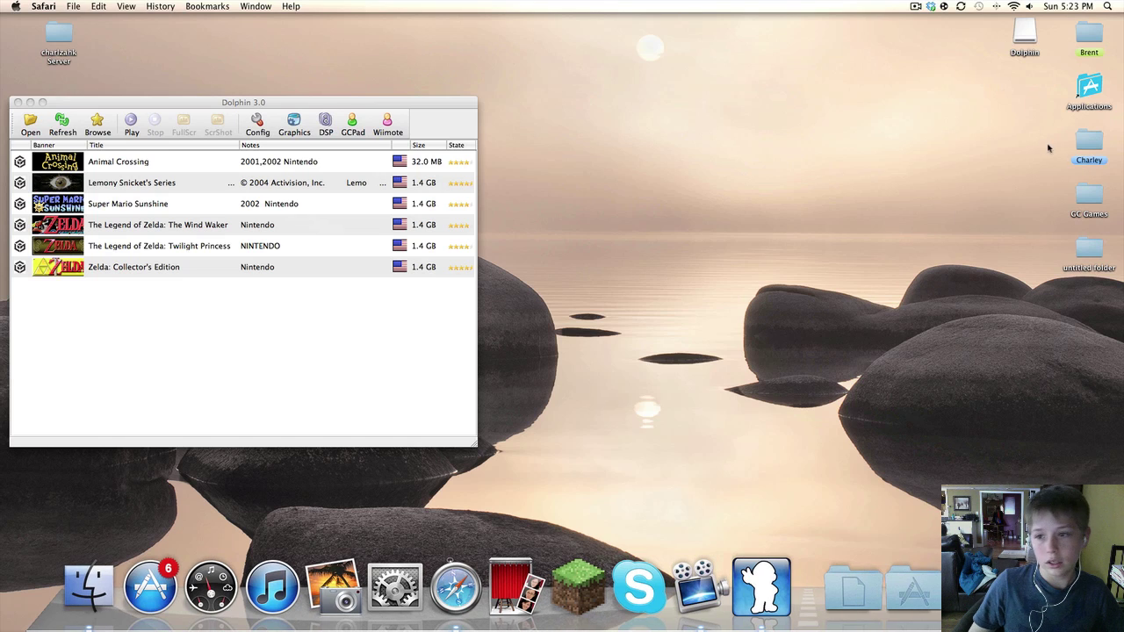
left_click(1017, 39)
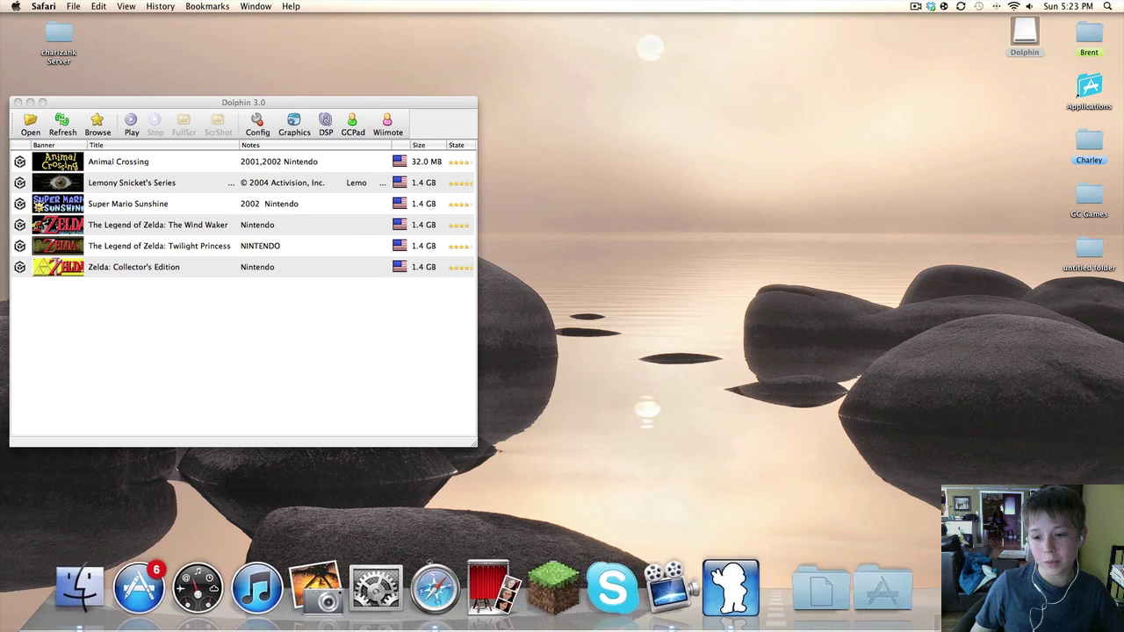
key("super+e")
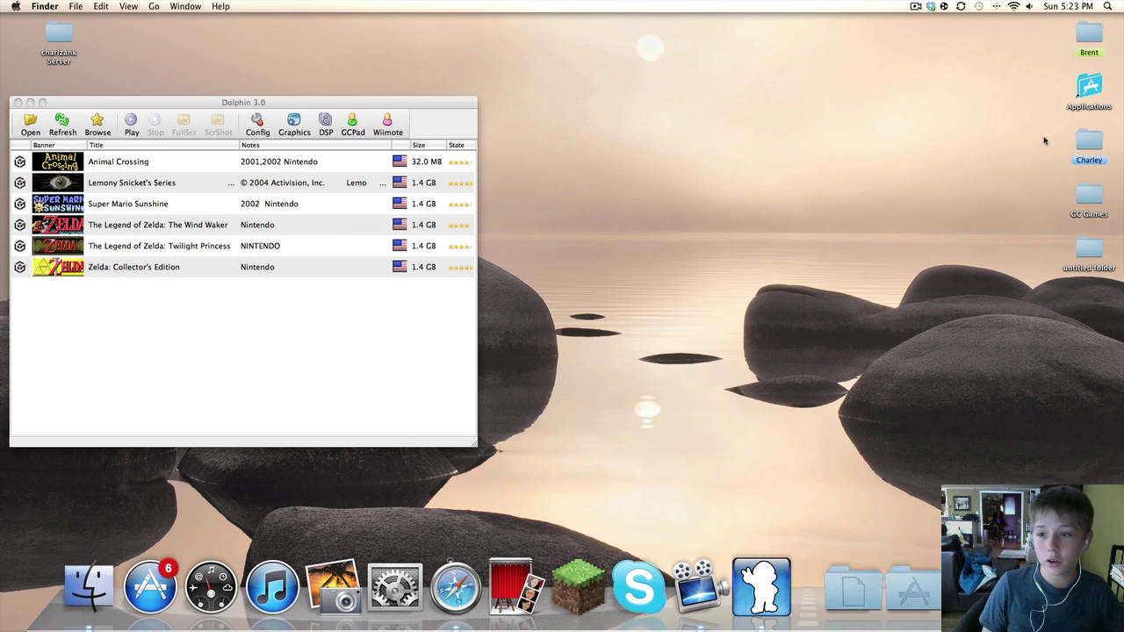
Move the Wind Waker RAR from GC Games onto the desktop and begin extracting it
left_click(1076, 204)
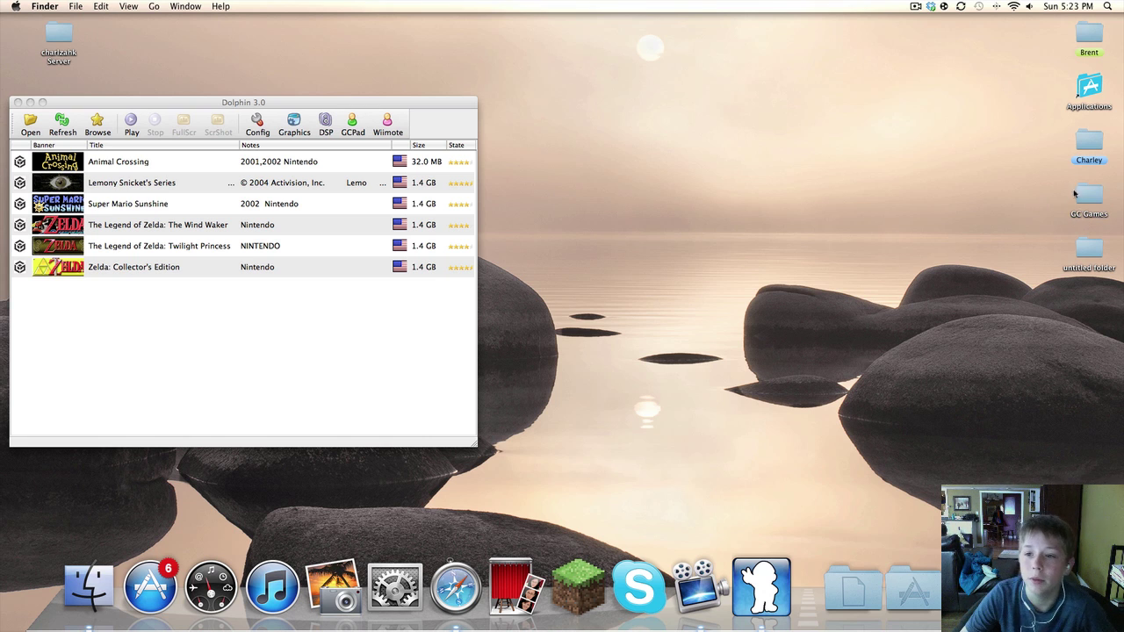
double_click(1081, 195)
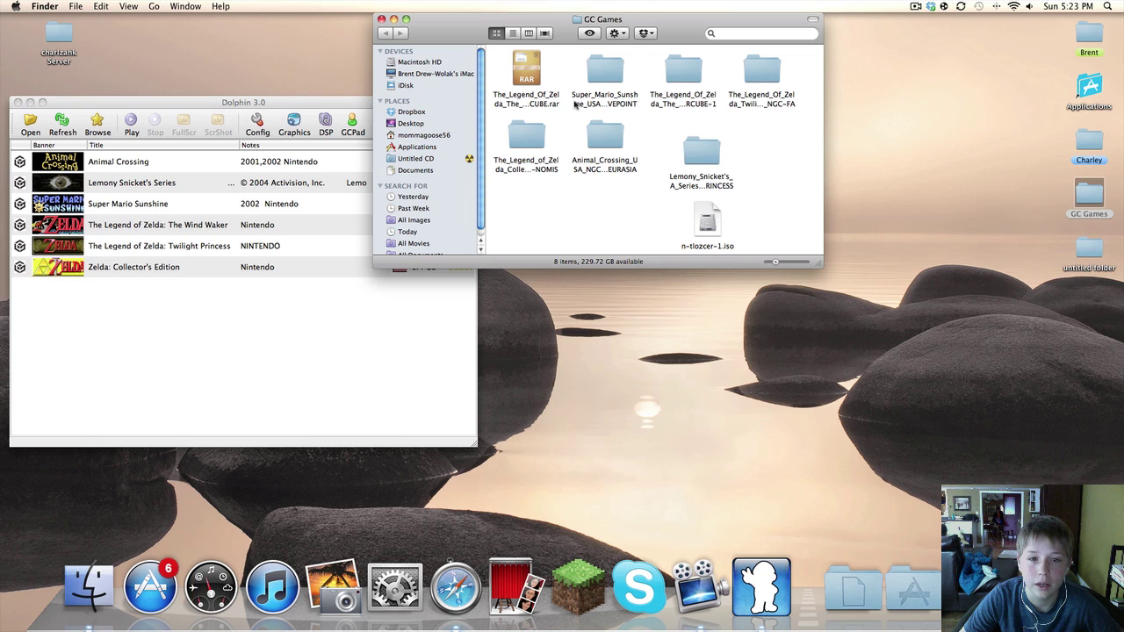
left_click(560, 103)
right_click(545, 101)
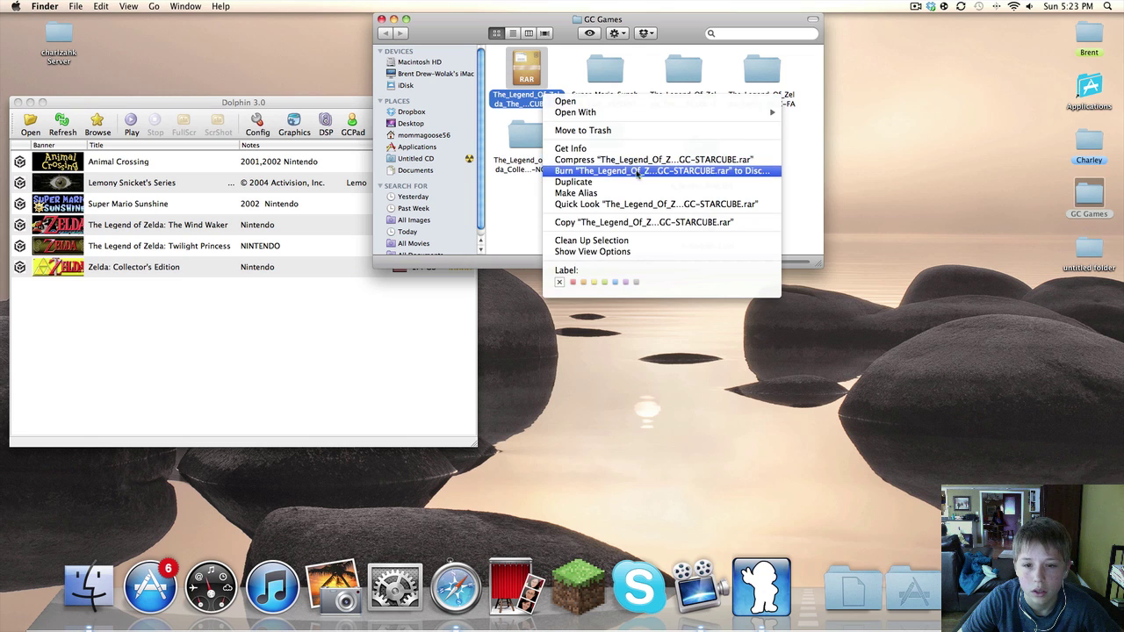
left_click(543, 104)
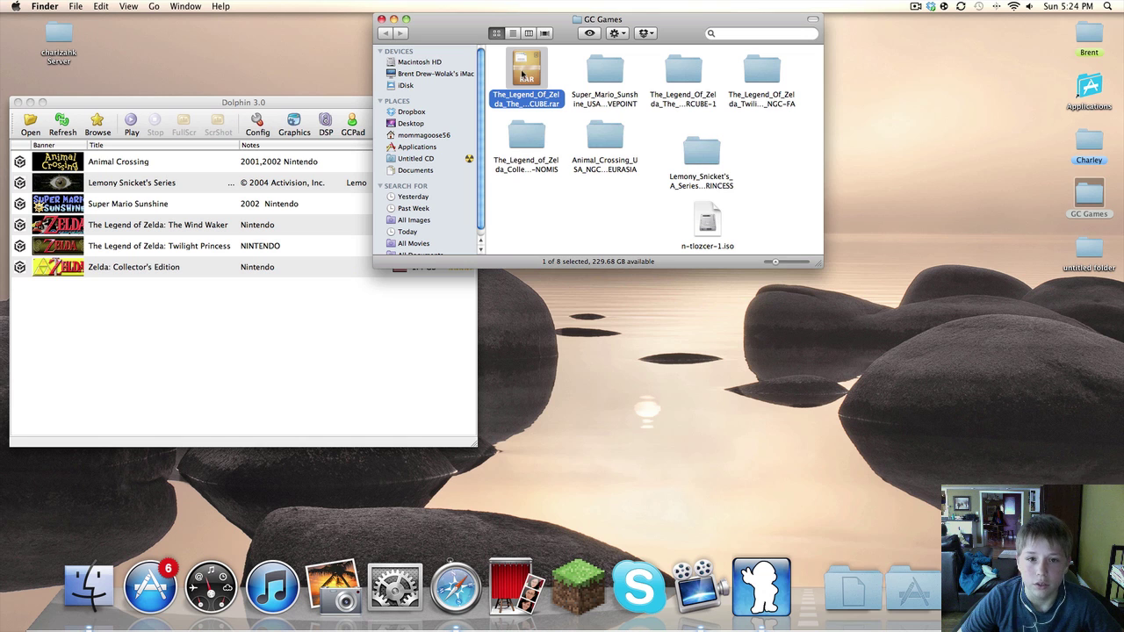
left_click_drag(531, 72, 866, 230)
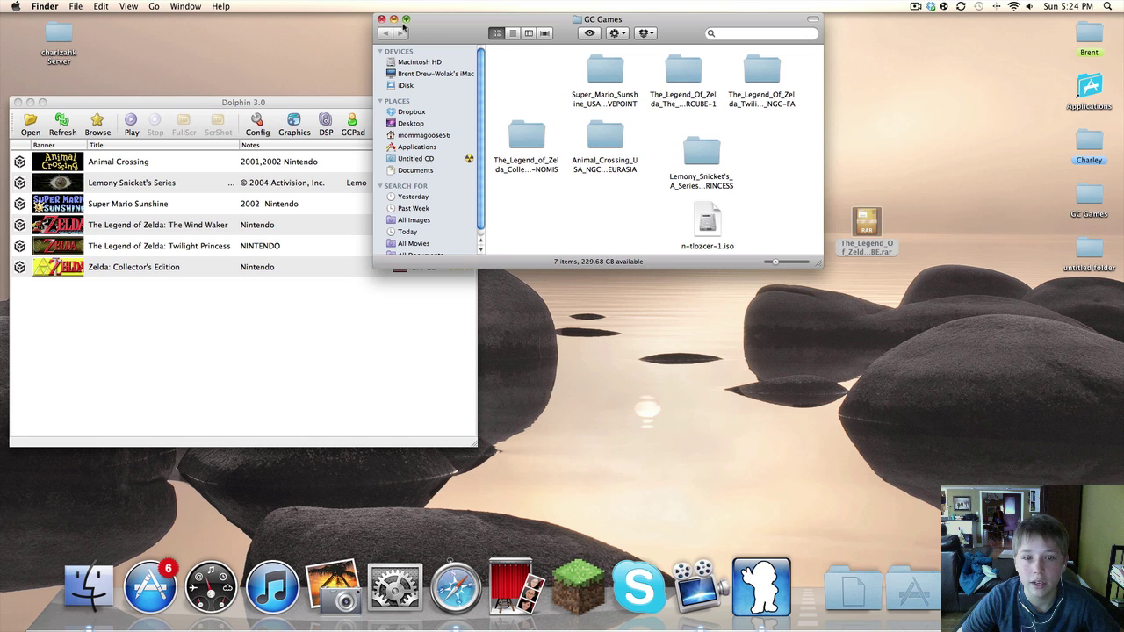
left_click(382, 19)
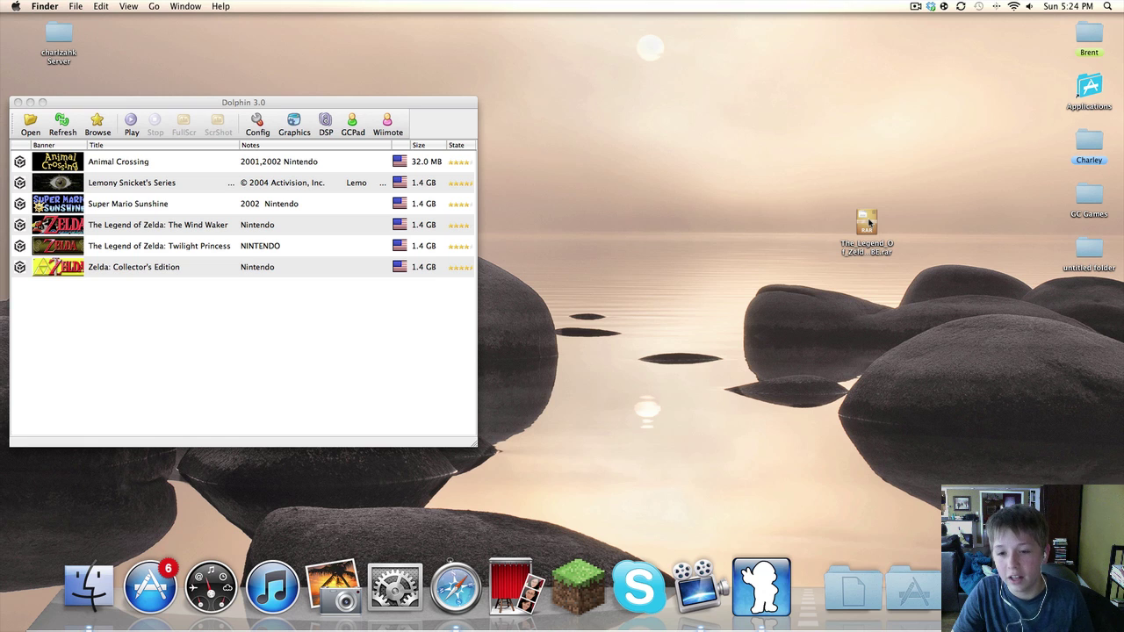
double_click(868, 224)
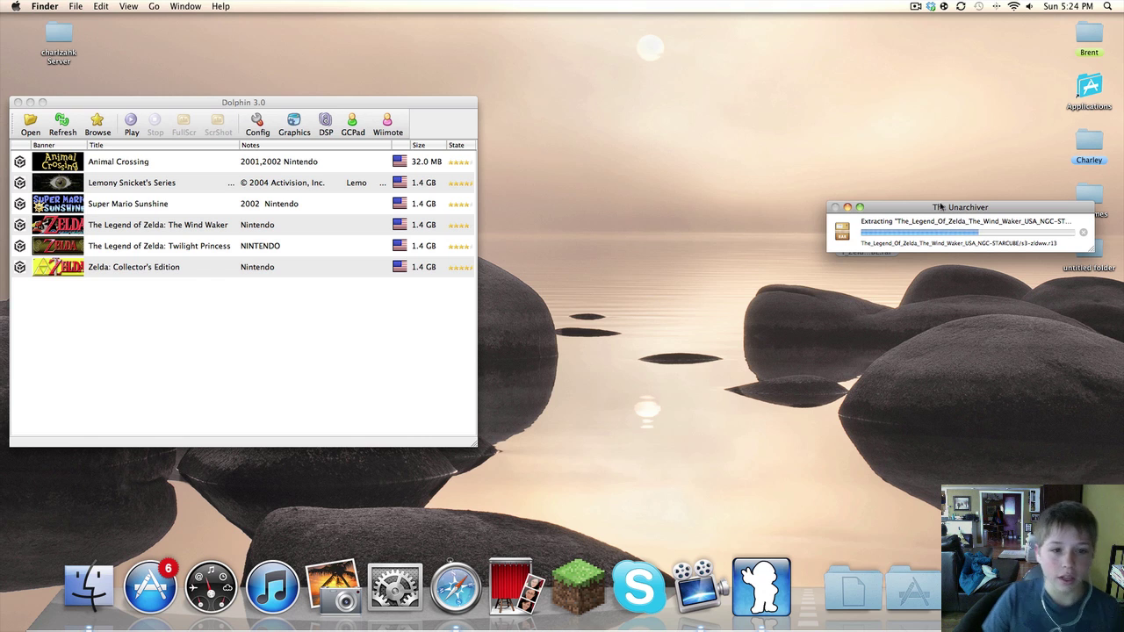
Open Dolphin's GCPad configuration and reposition its window
left_click(357, 129)
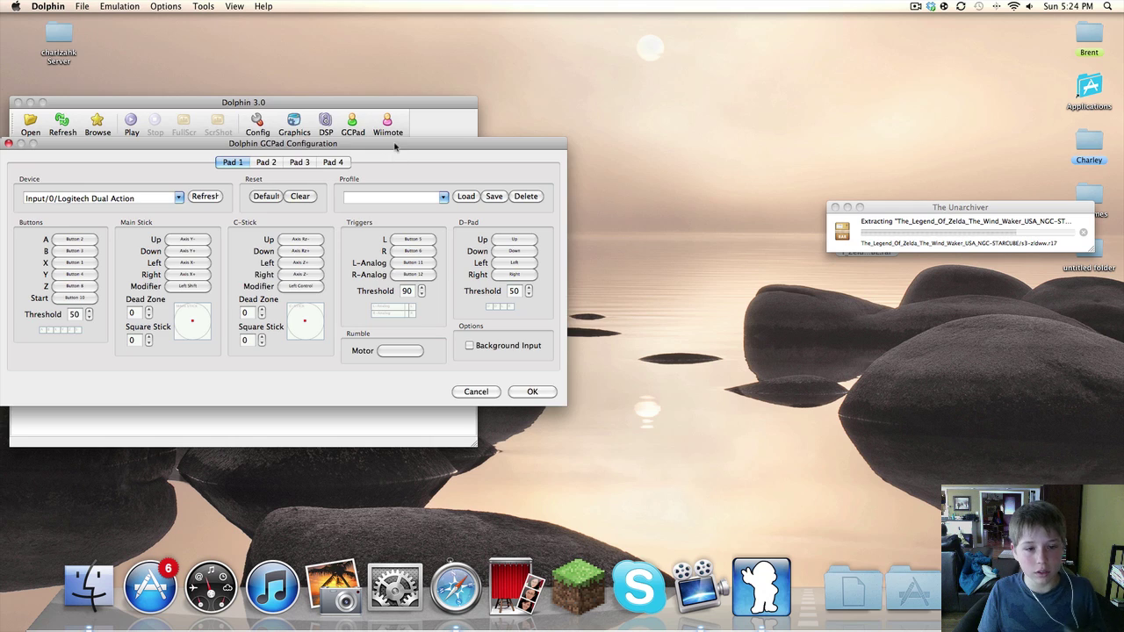
left_click_drag(396, 146, 449, 22)
mouse_move(164, 23)
left_mouse_down()
mouse_move(648, 243)
mouse_move(640, 234)
left_mouse_up()
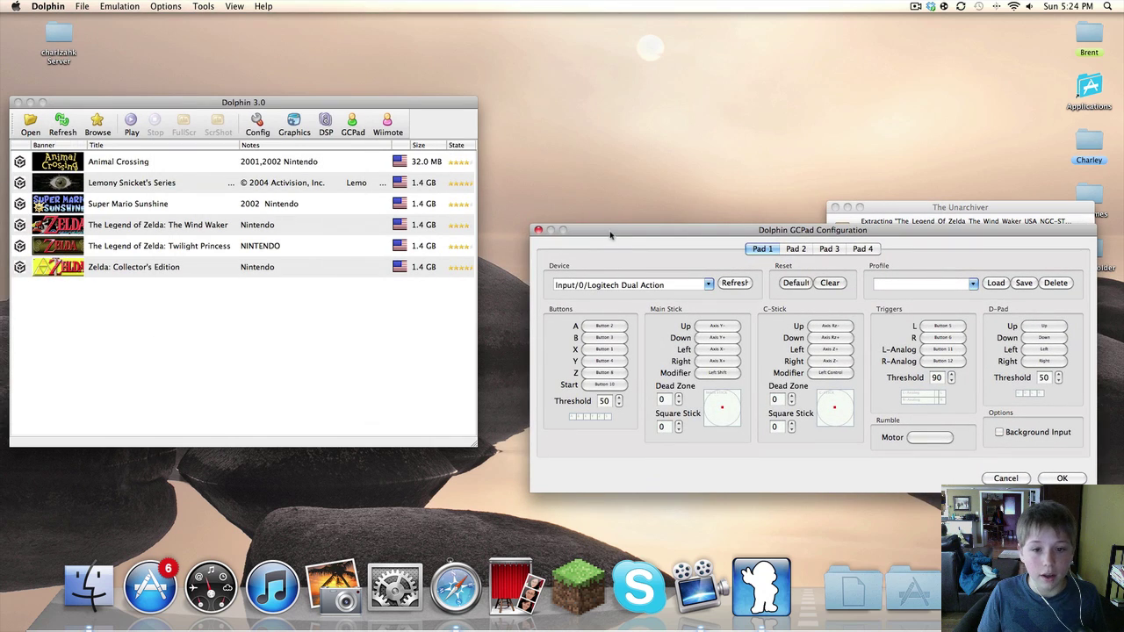
mouse_move(546, 230)
left_mouse_down()
mouse_move(492, 156)
mouse_move(291, 26)
mouse_move(228, 28)
left_mouse_up()
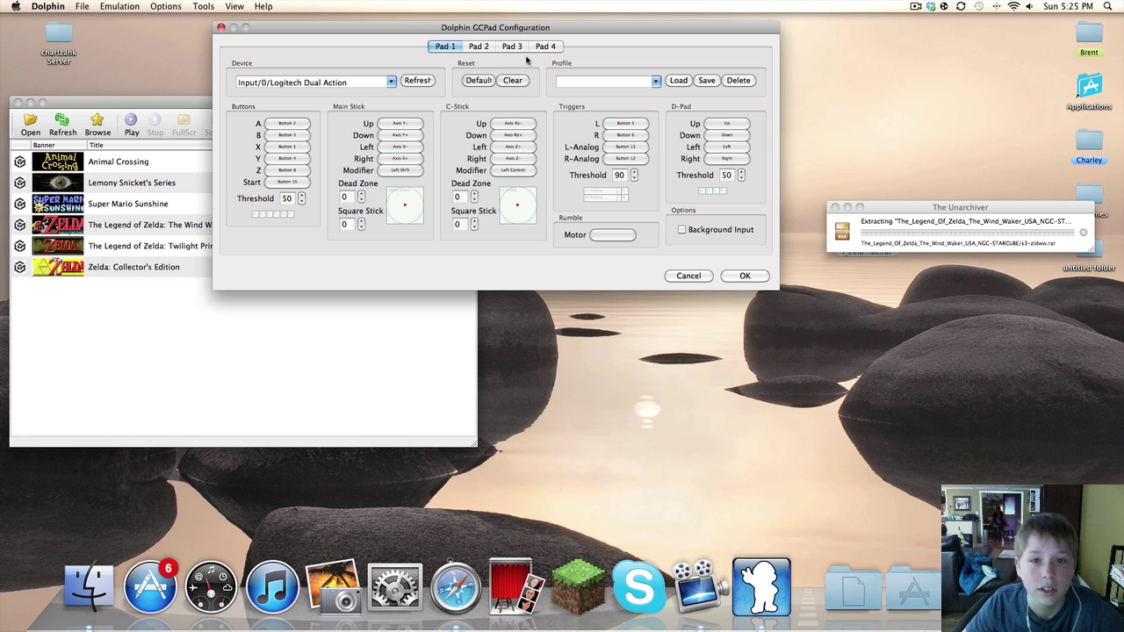
Look through the Pad 1 to Pad 4 tabs, ending on Pad 1's gamepad mappings
left_click(550, 49)
left_click(518, 49)
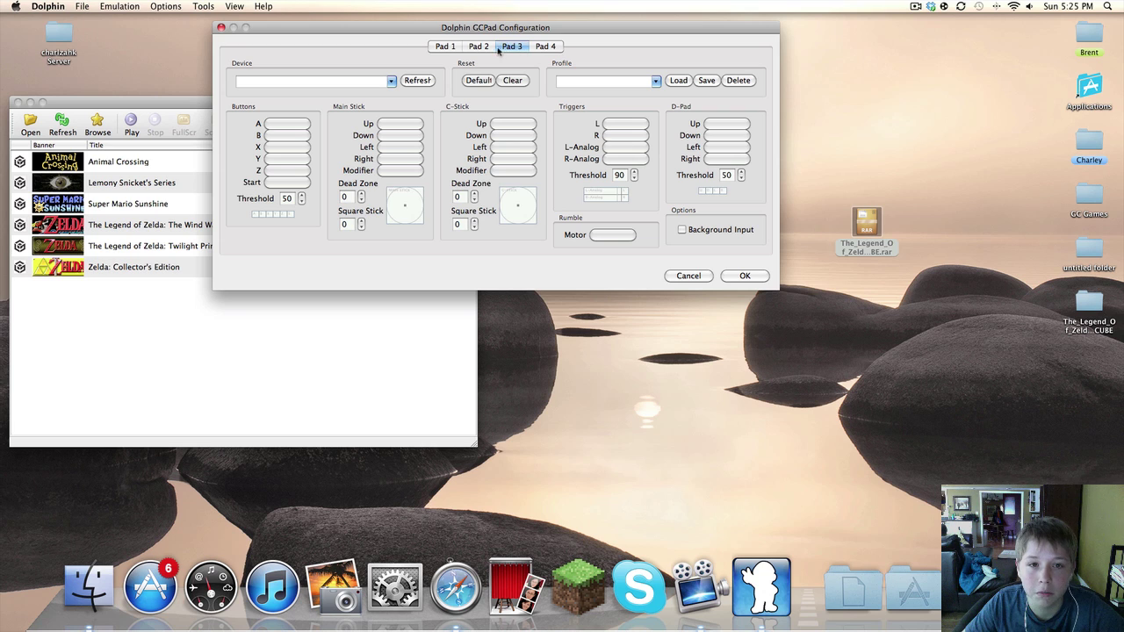
left_click(474, 48)
left_click(445, 46)
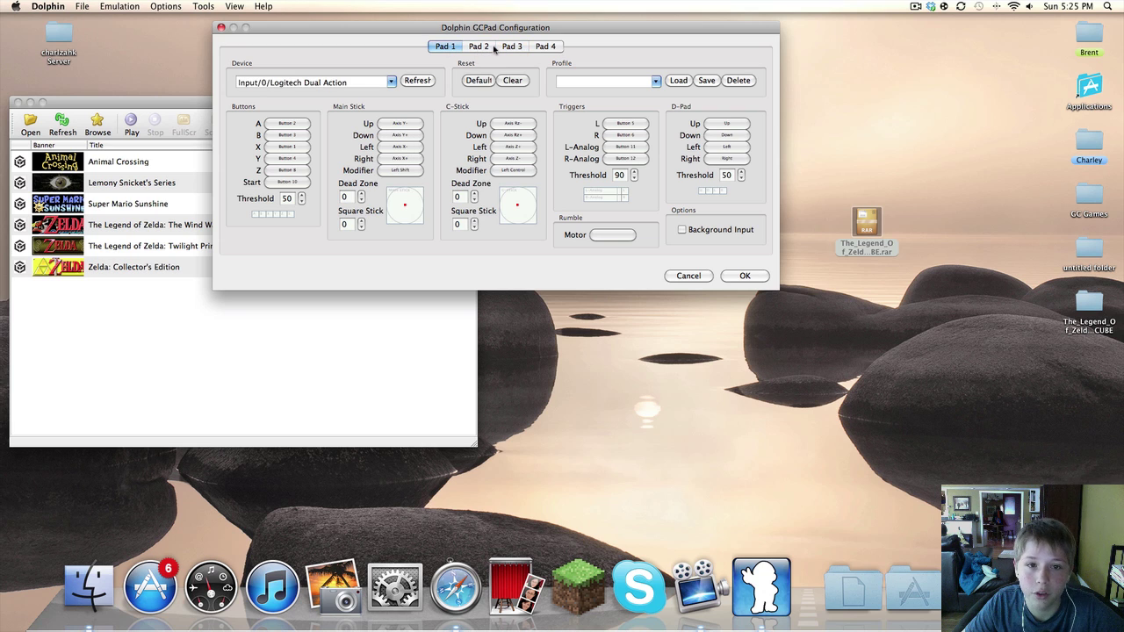
left_click(478, 47)
left_click(512, 47)
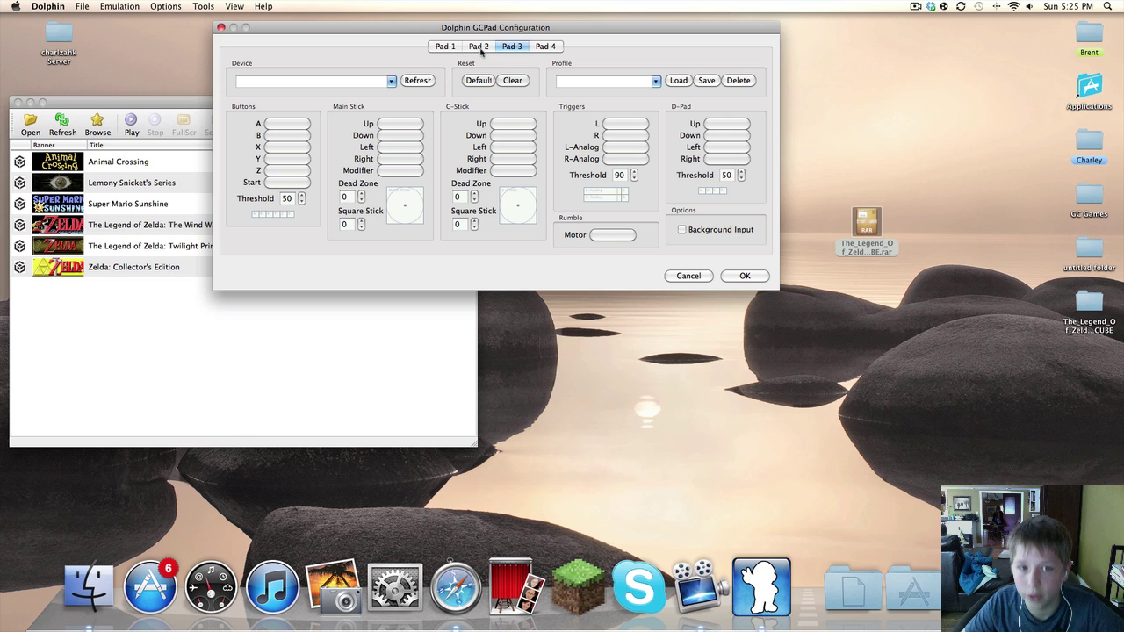
left_click(479, 48)
left_click(445, 47)
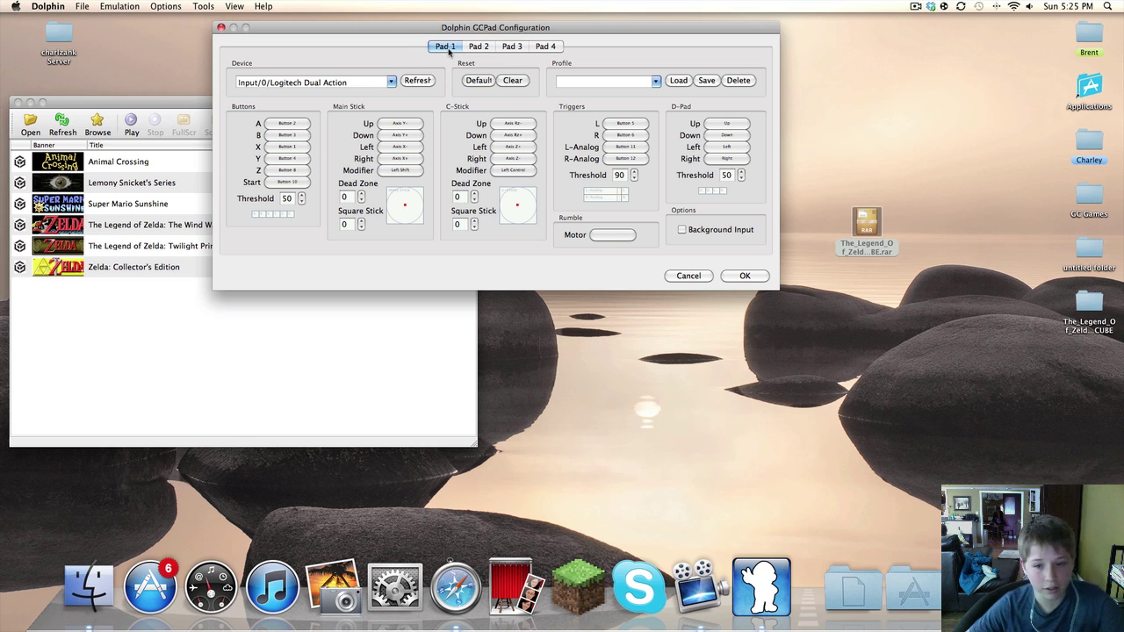
Confirm Pad 1's device stays set to the Logitech Dual Action gamepad
left_click(307, 127)
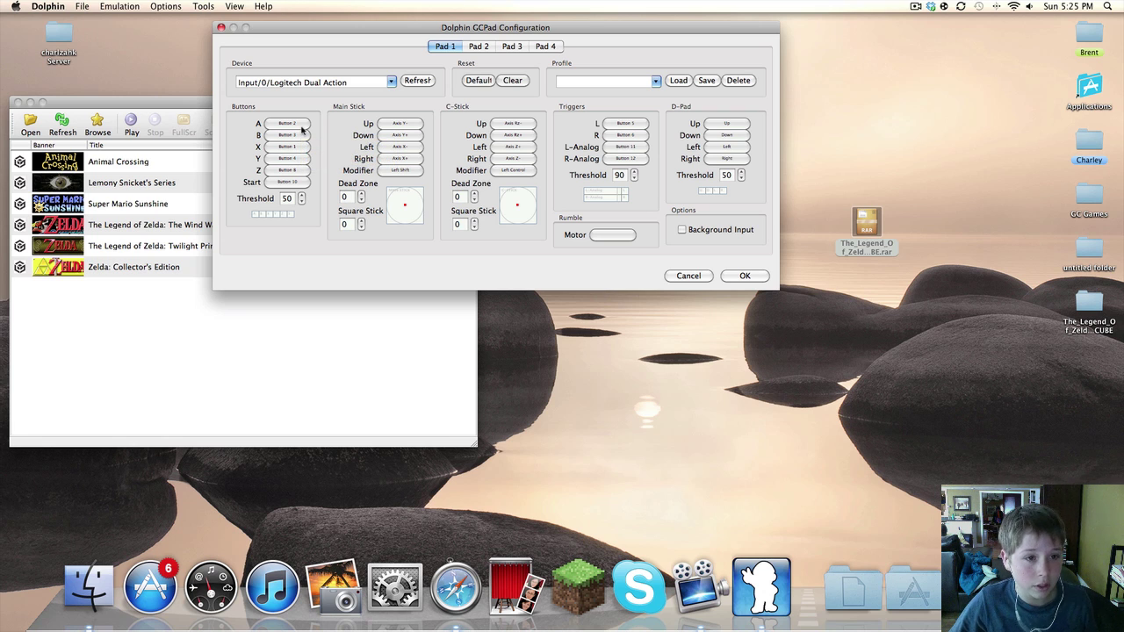
left_click(388, 82)
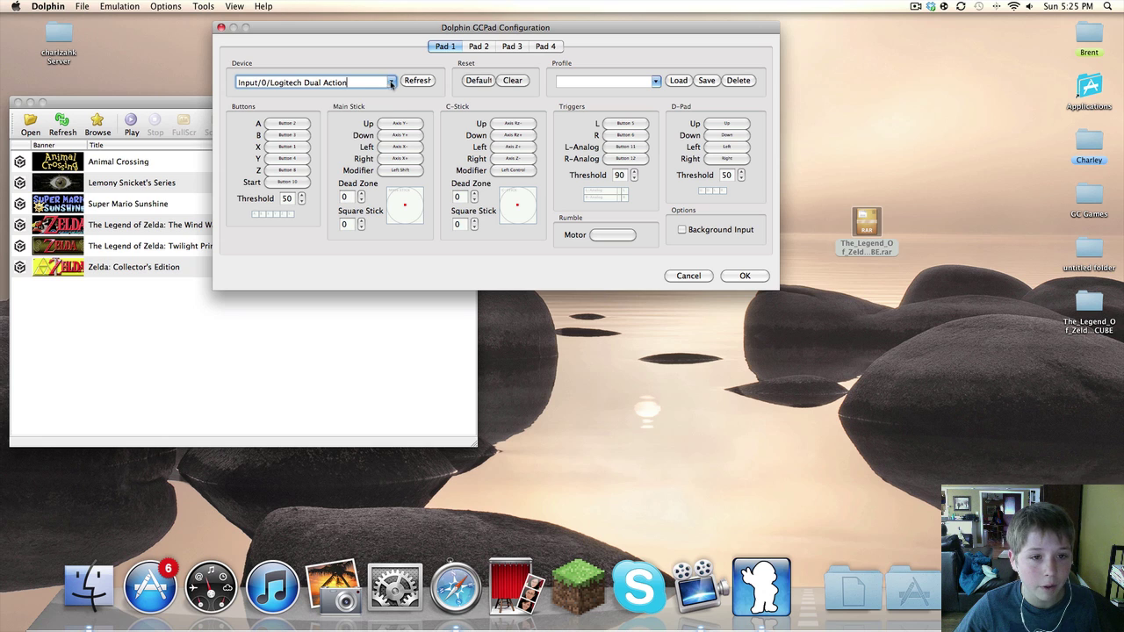
left_click(327, 63)
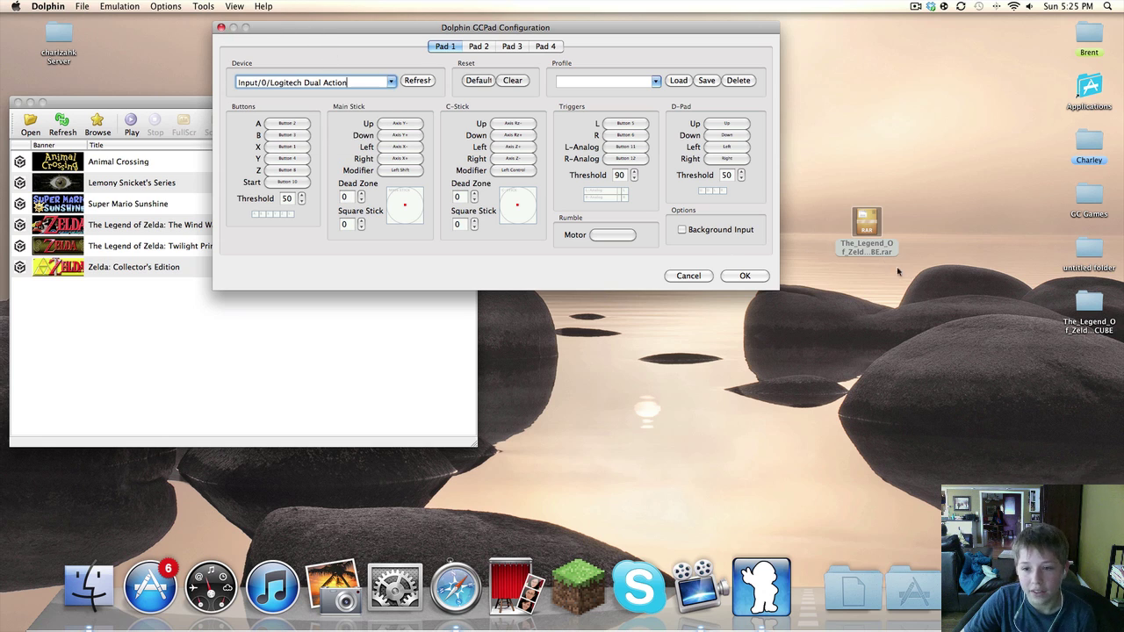
left_click(974, 301)
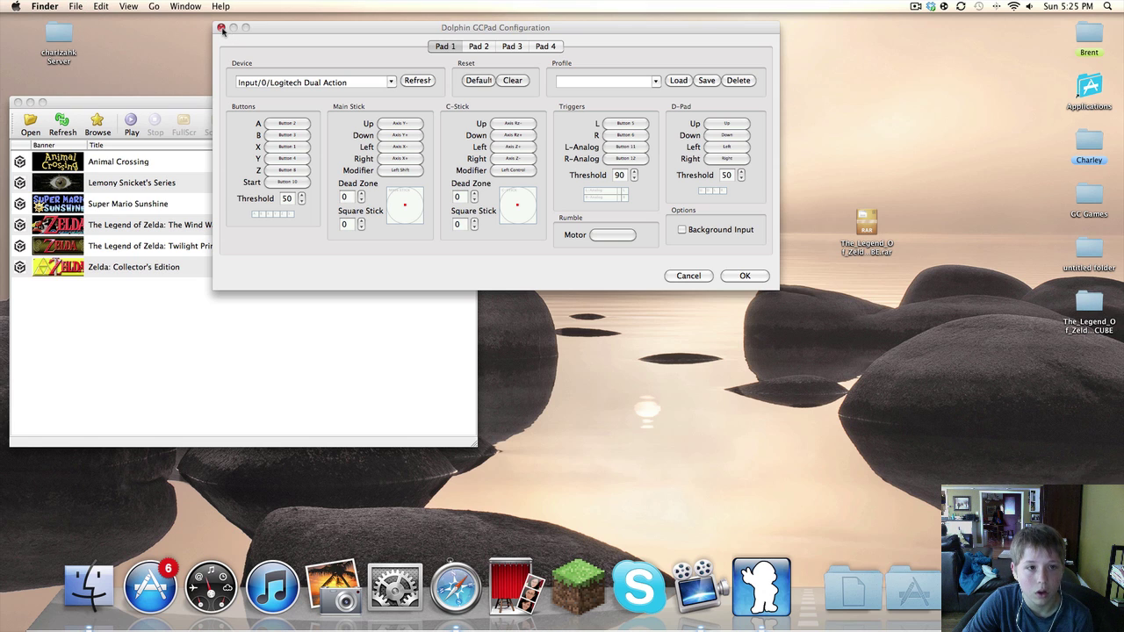
Close the controller configuration, open the extracted Wind Waker folder, then return to Dolphin
left_click(222, 28)
left_click(1094, 311)
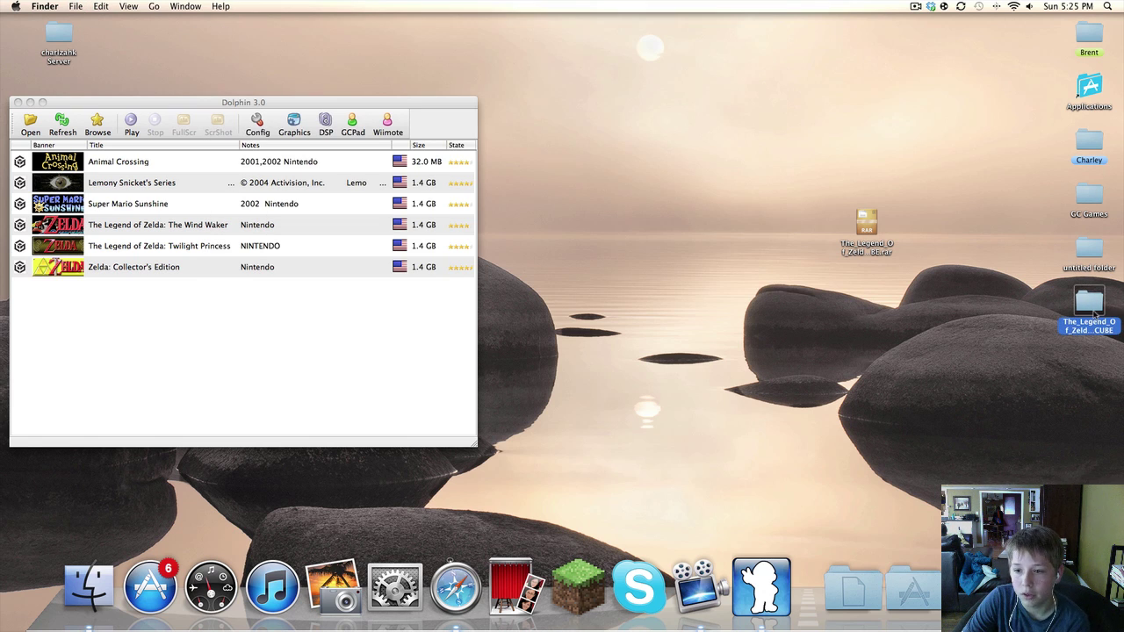
double_click(1094, 310)
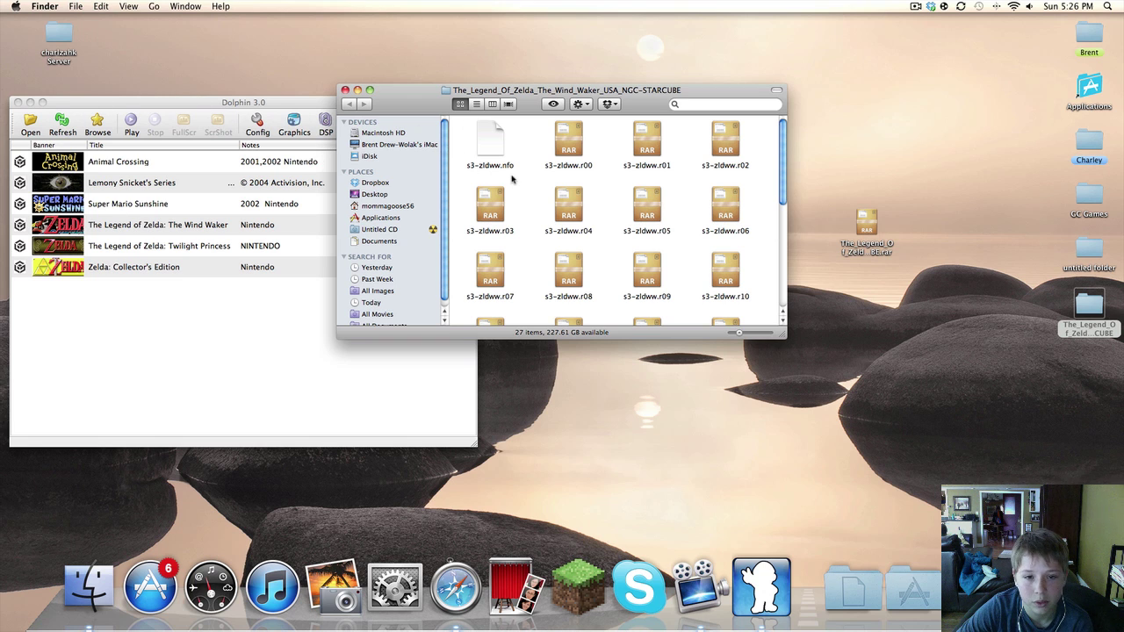
scroll(643, 189, "down", 3)
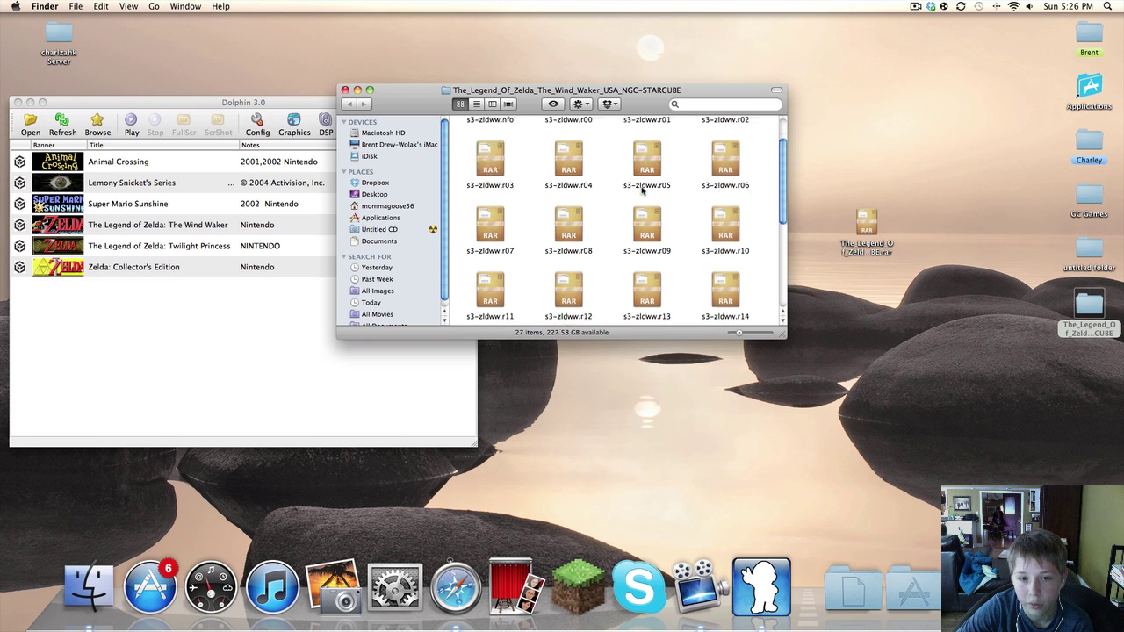
scroll(642, 188, "up", 3)
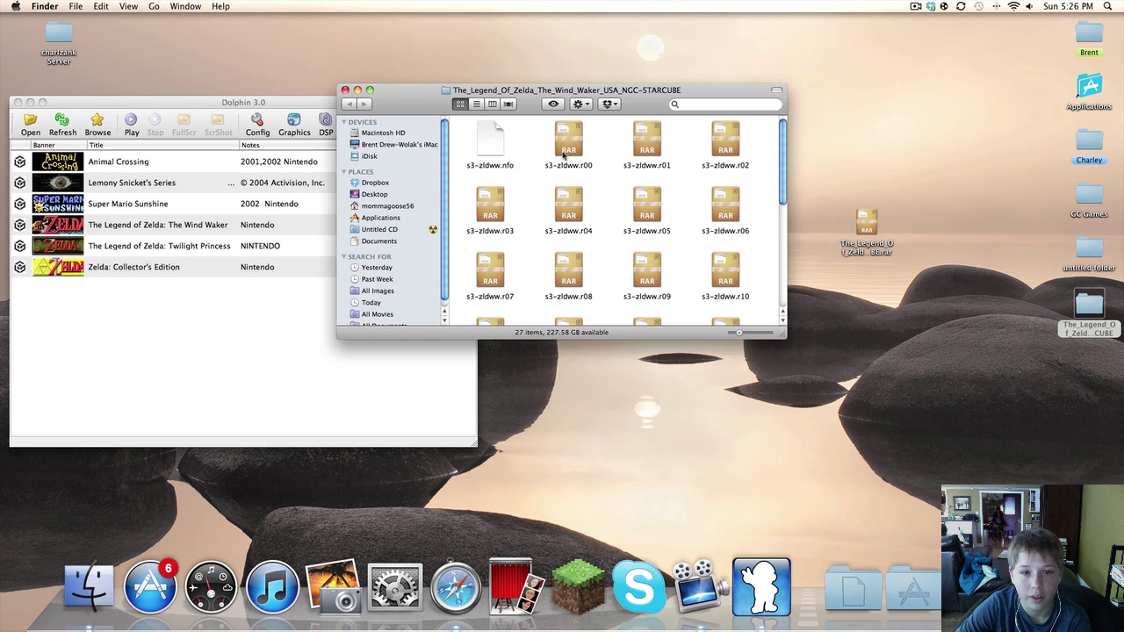
left_click(206, 318)
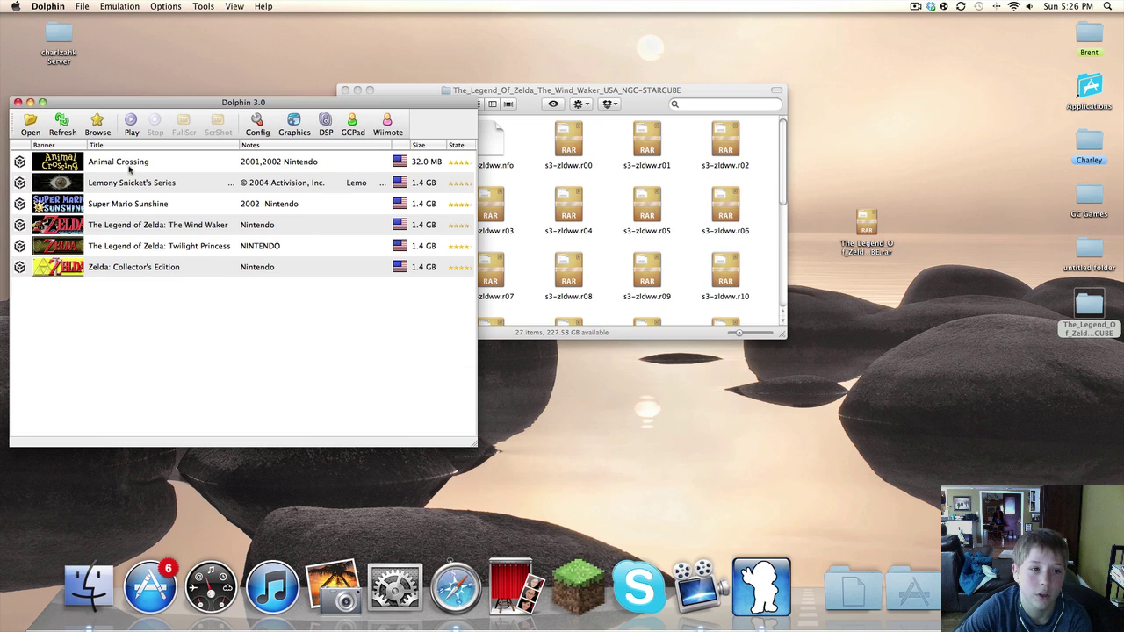
Add the Desktop's STARCUBE Wind Waker folder as a Dolphin game directory
left_click(99, 125)
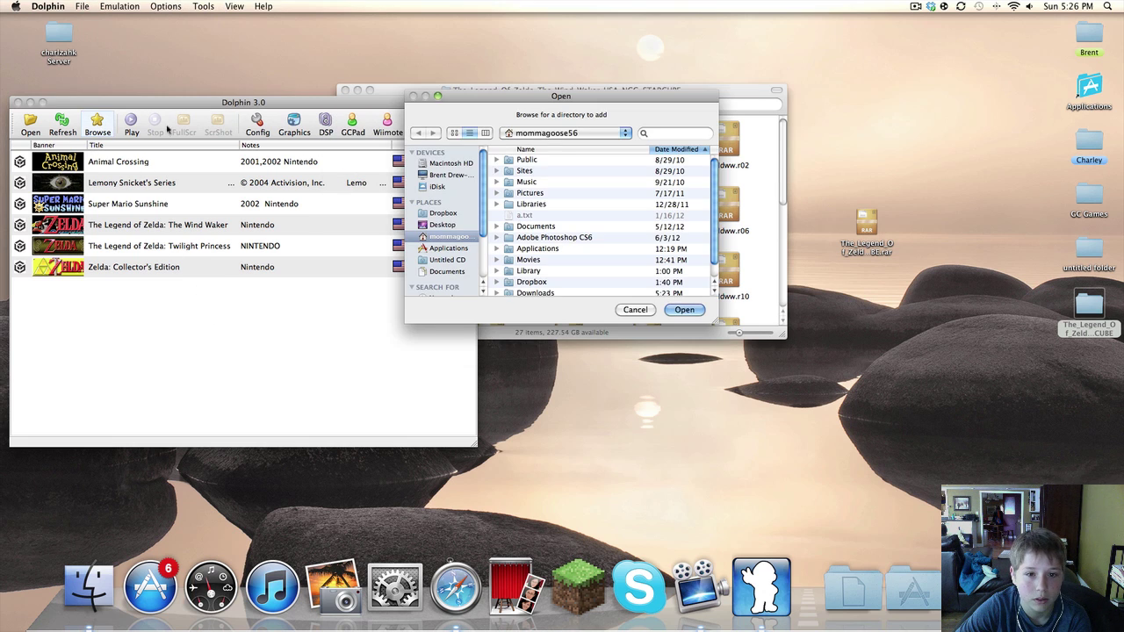
left_click(439, 225)
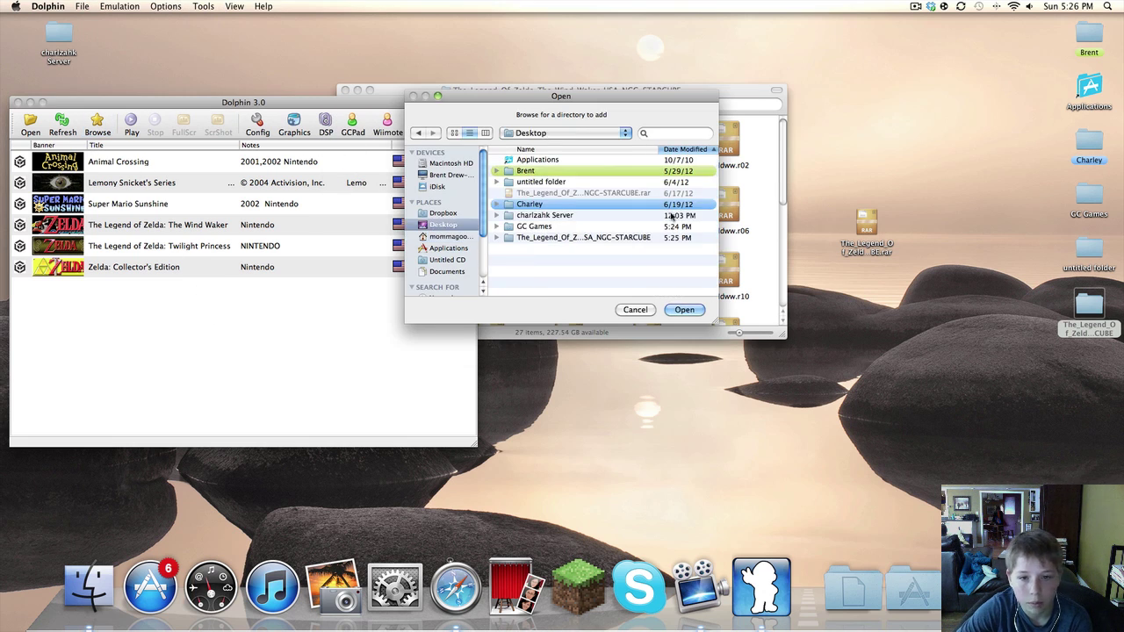
left_click(615, 237)
left_click(676, 311)
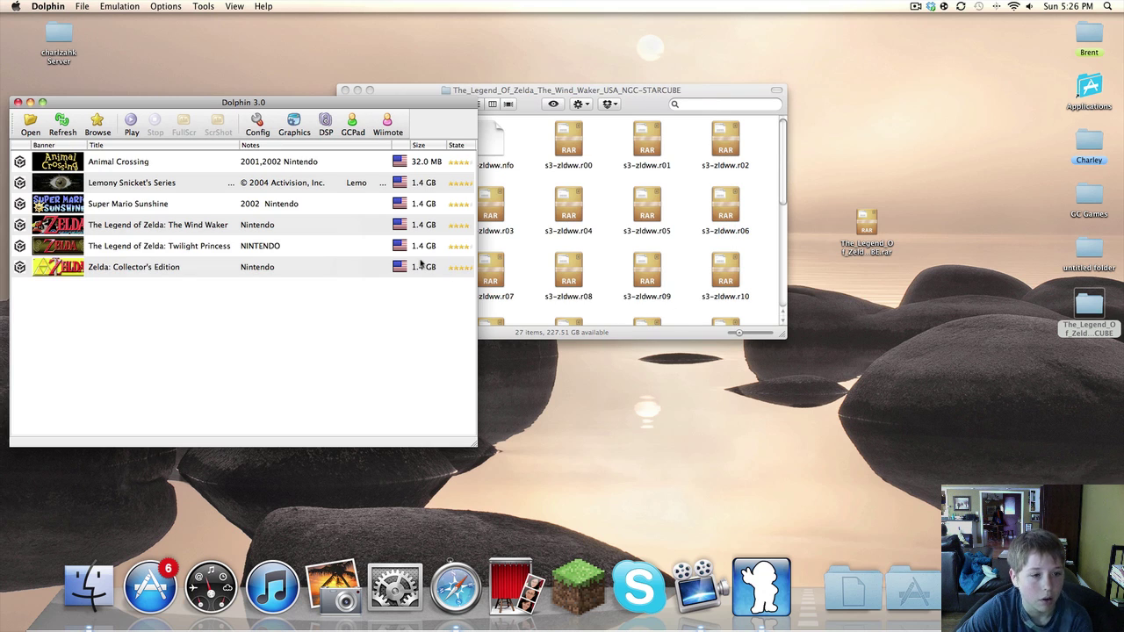
Look inside the Wind Waker folder in Dolphin's Open dialog for a loadable game file
left_click(30, 124)
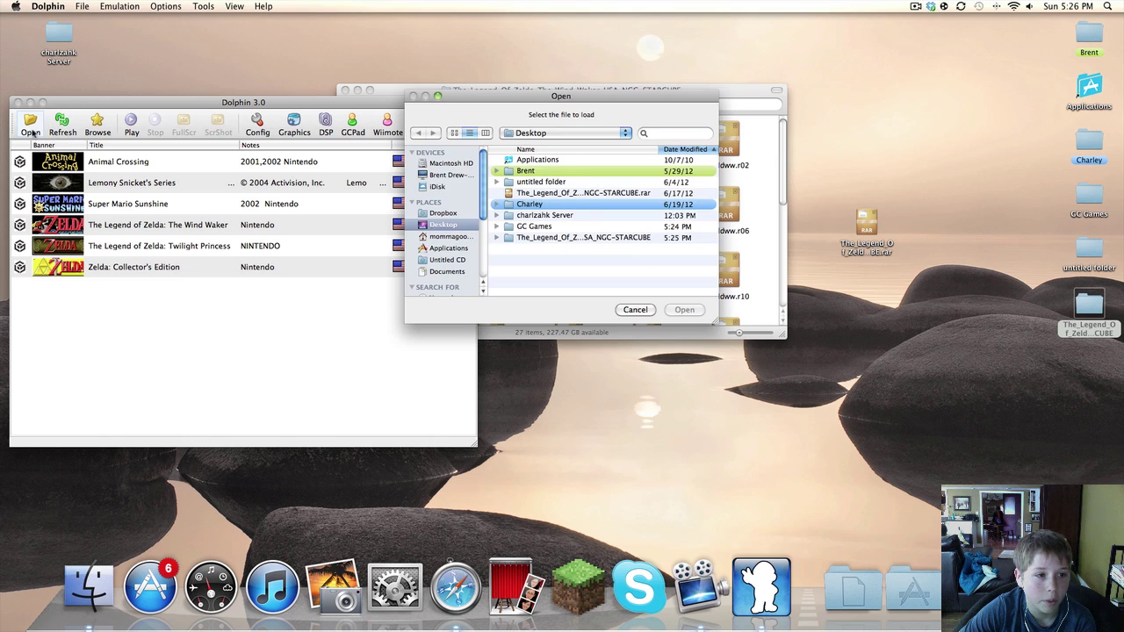
left_click(556, 239)
left_click(683, 310)
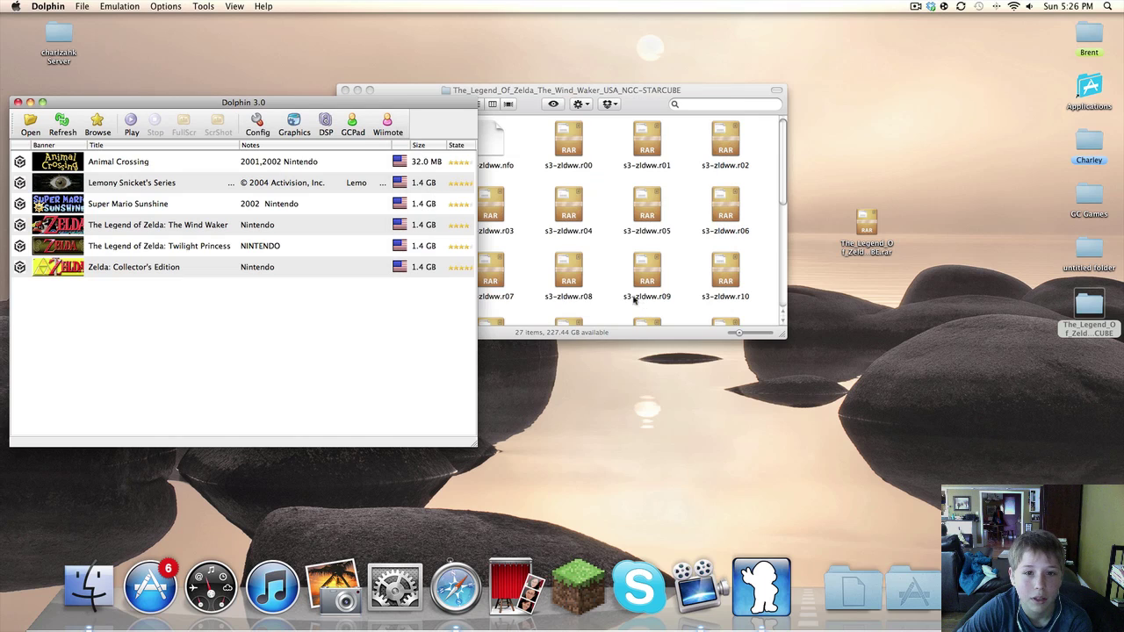
Select the RAR parts, excluding s3-zldww.sfv and s3-zldww.nfo, and extract them with The Unarchiver
left_click(544, 176)
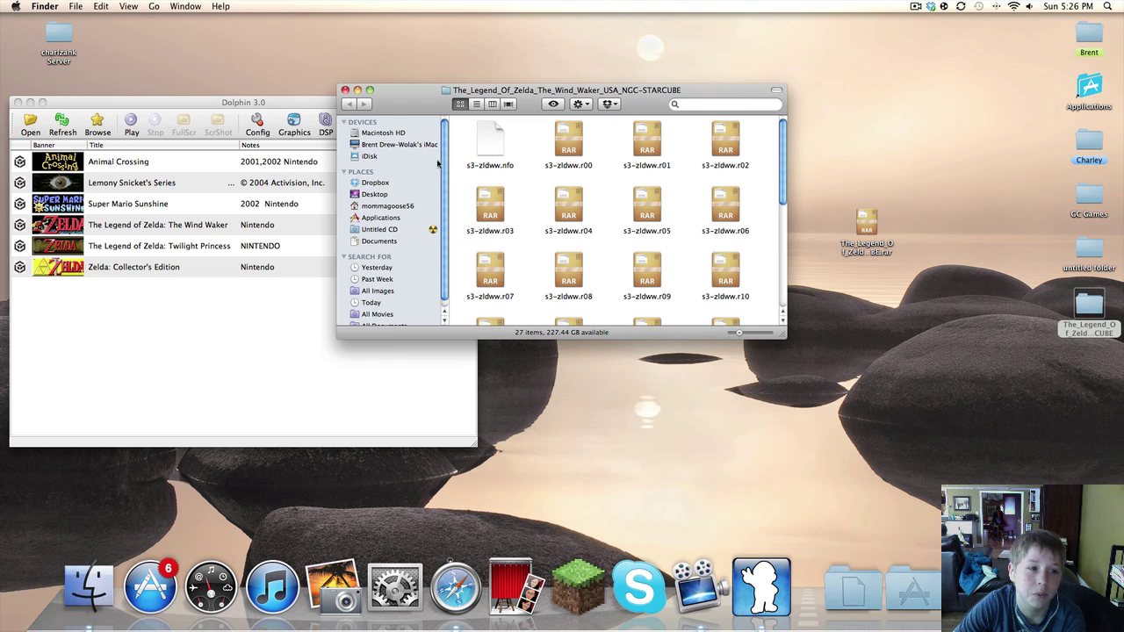
left_click_drag(459, 132, 757, 410)
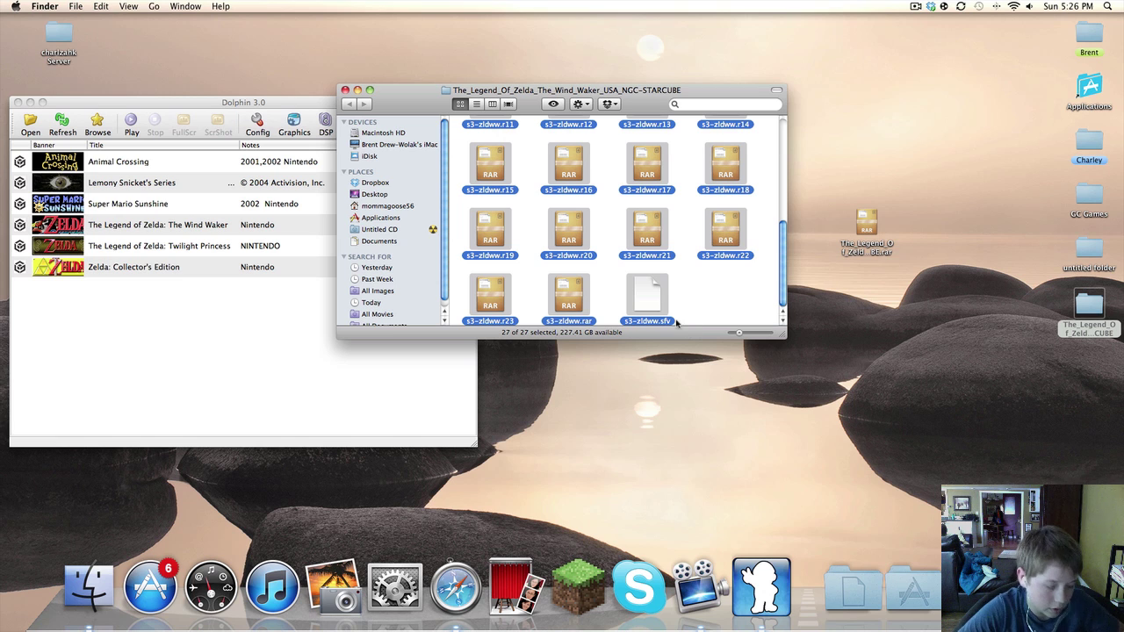
left_click(655, 310, "super")
scroll(654, 310, "up", 5)
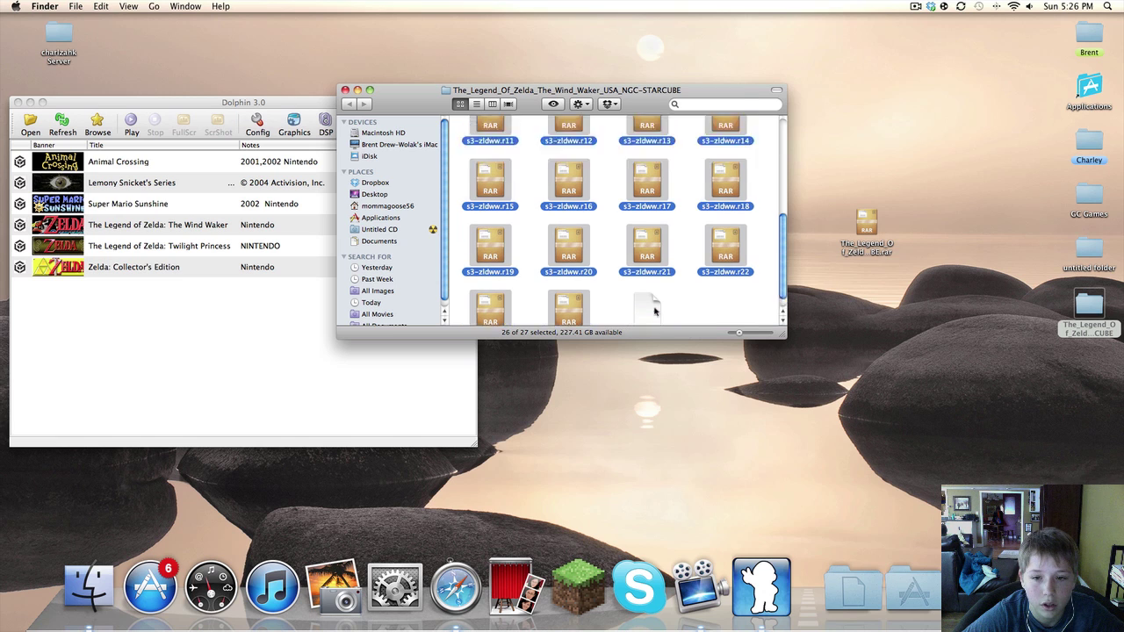
left_click(483, 144, "super")
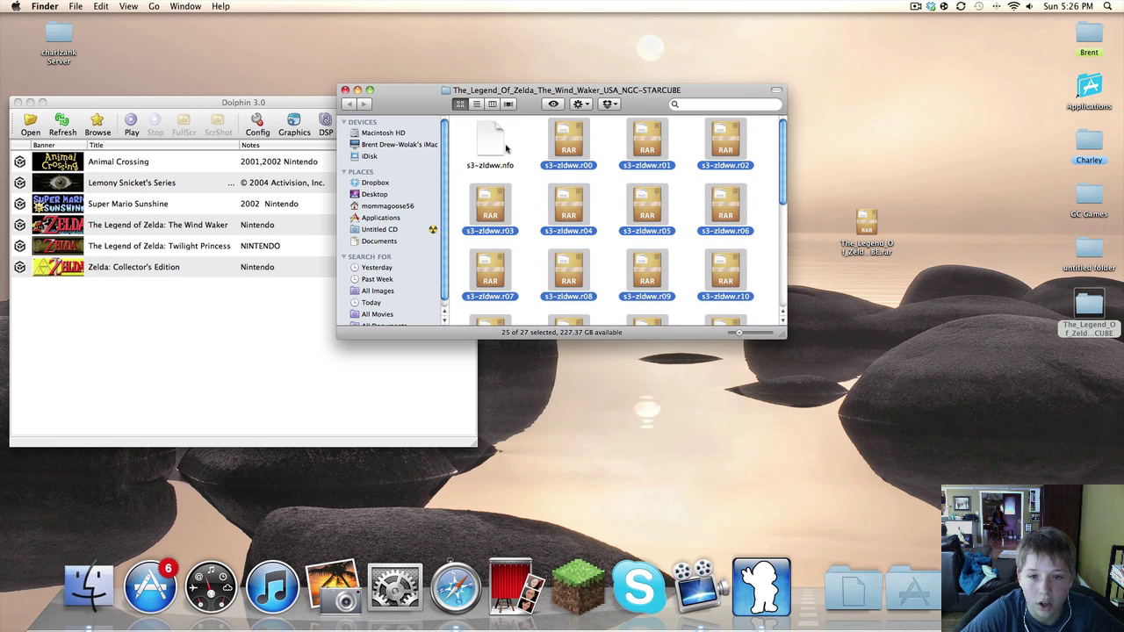
double_click(572, 140)
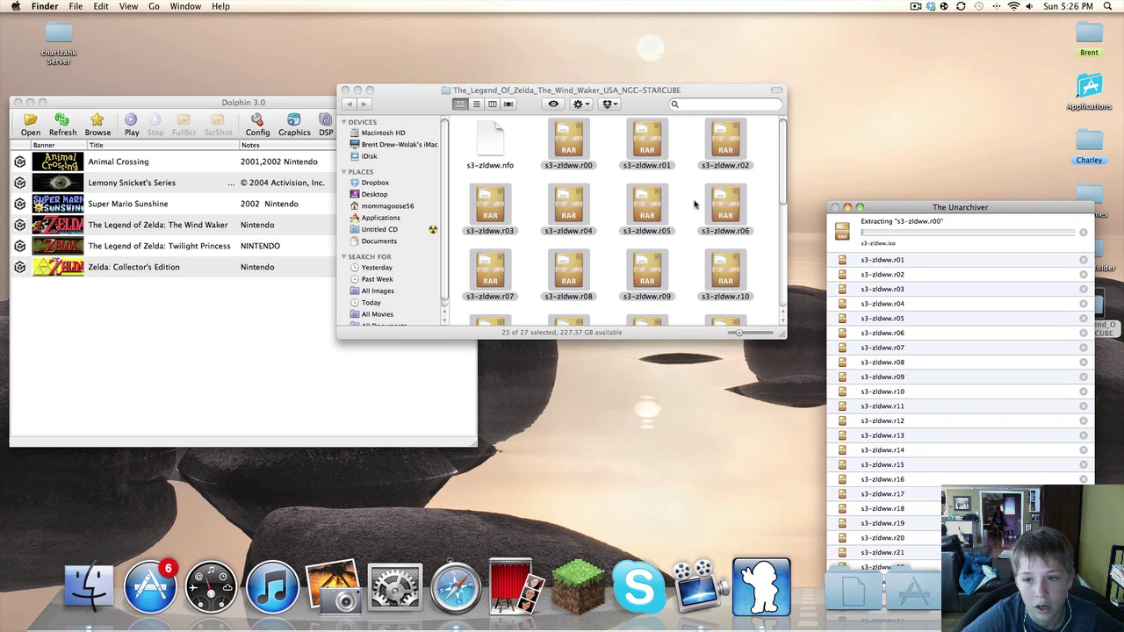
scroll(692, 204, "down", 5)
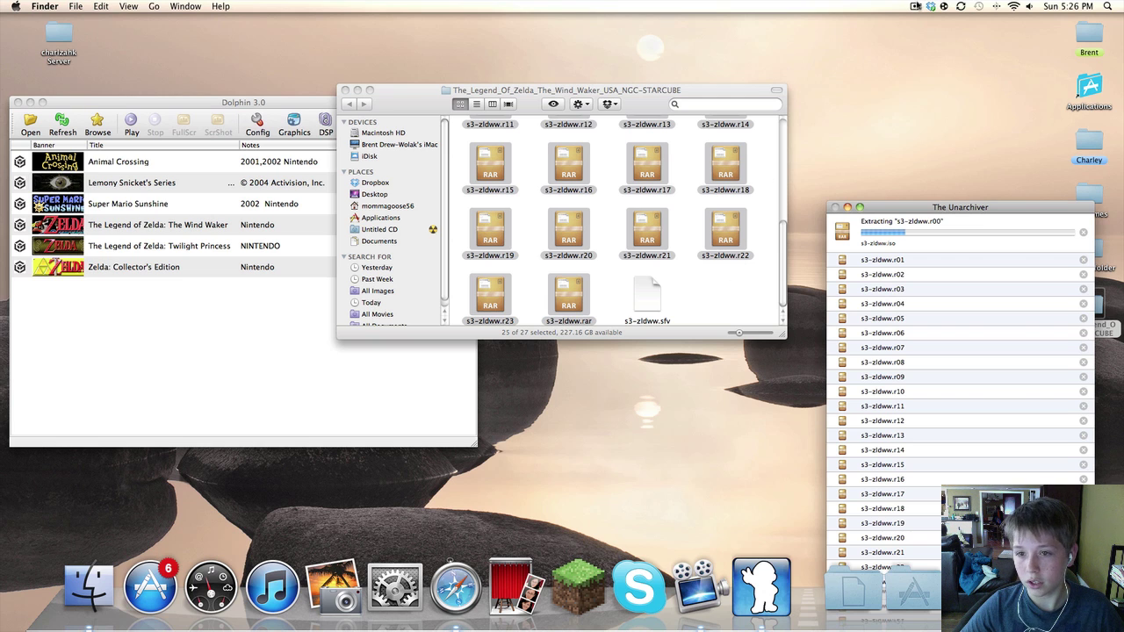
Move the extraction progress window aside while s3-zldww.iso is produced, then dismiss it
left_click(916, 7)
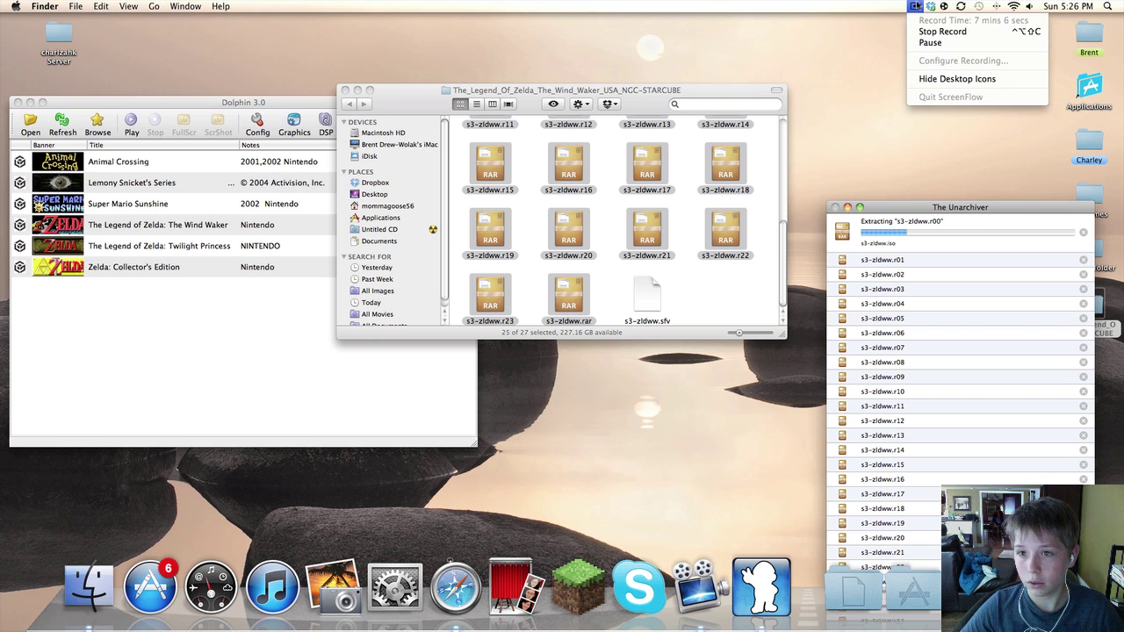
left_click(914, 43)
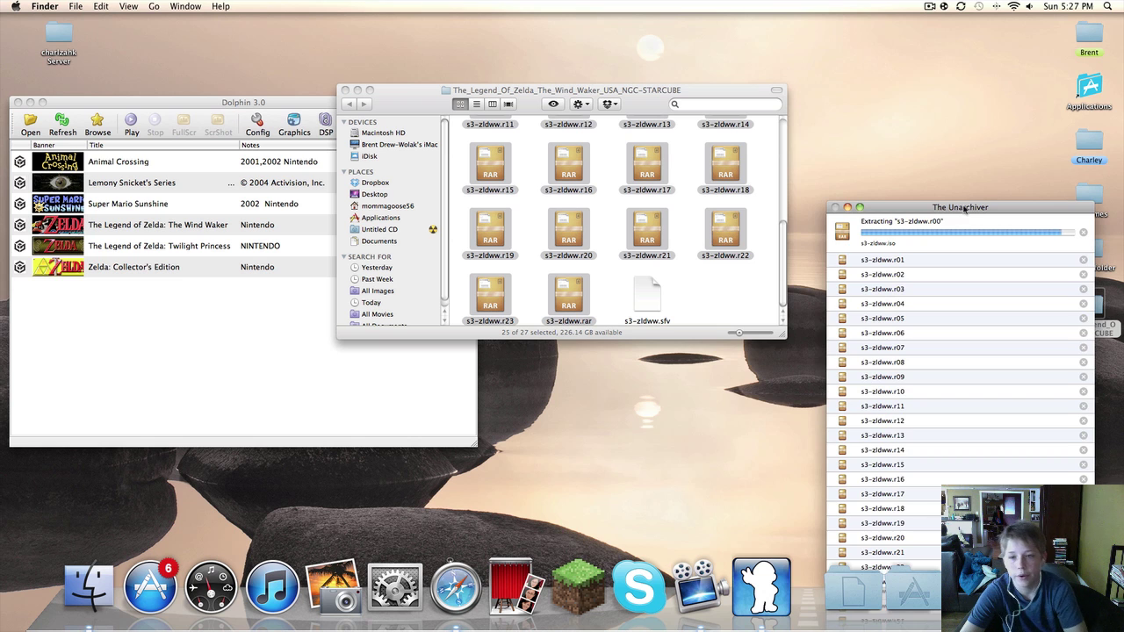
mouse_move(964, 209)
left_mouse_down()
mouse_move(859, 154)
mouse_move(852, 132)
mouse_move(899, 115)
left_mouse_up()
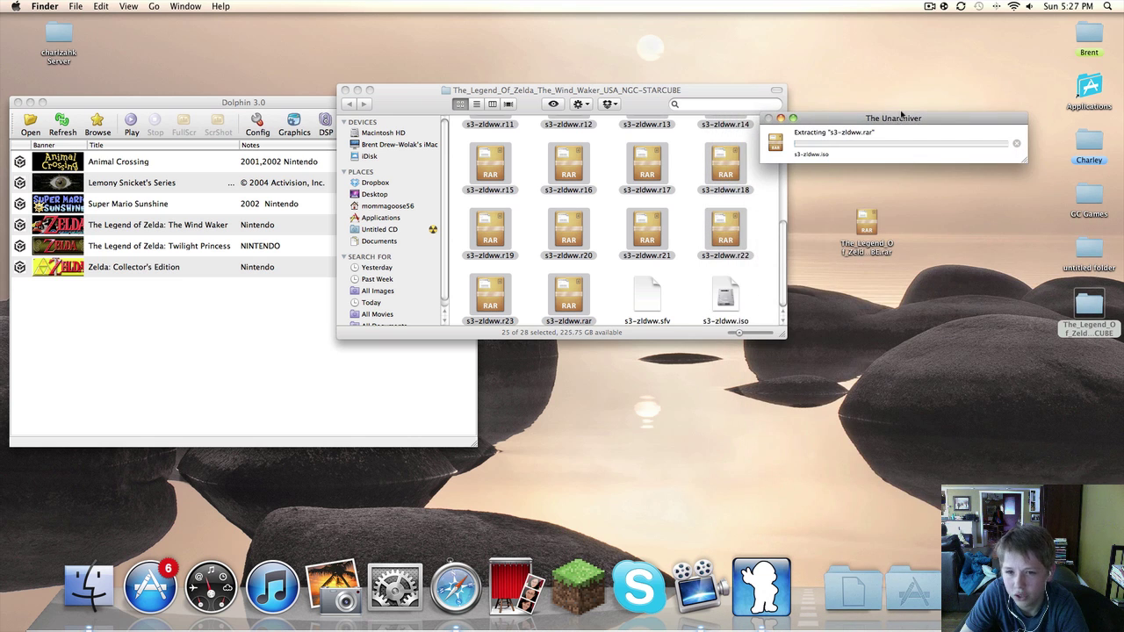
left_click(702, 298)
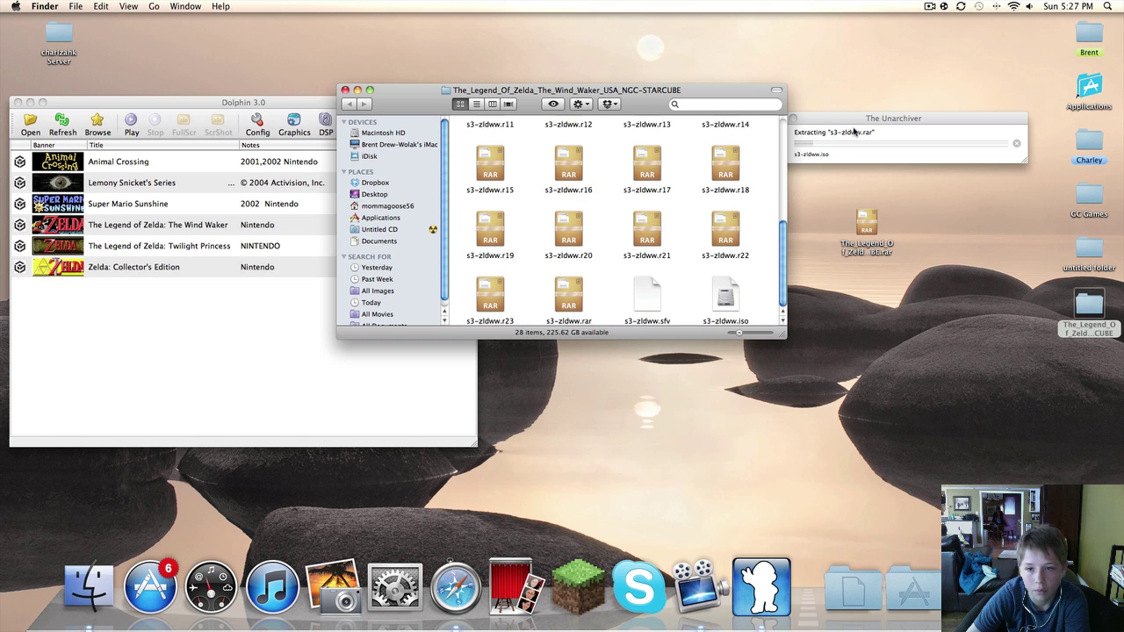
mouse_move(844, 121)
left_mouse_down()
mouse_move(727, 117)
mouse_move(922, 123)
mouse_move(909, 123)
left_mouse_up()
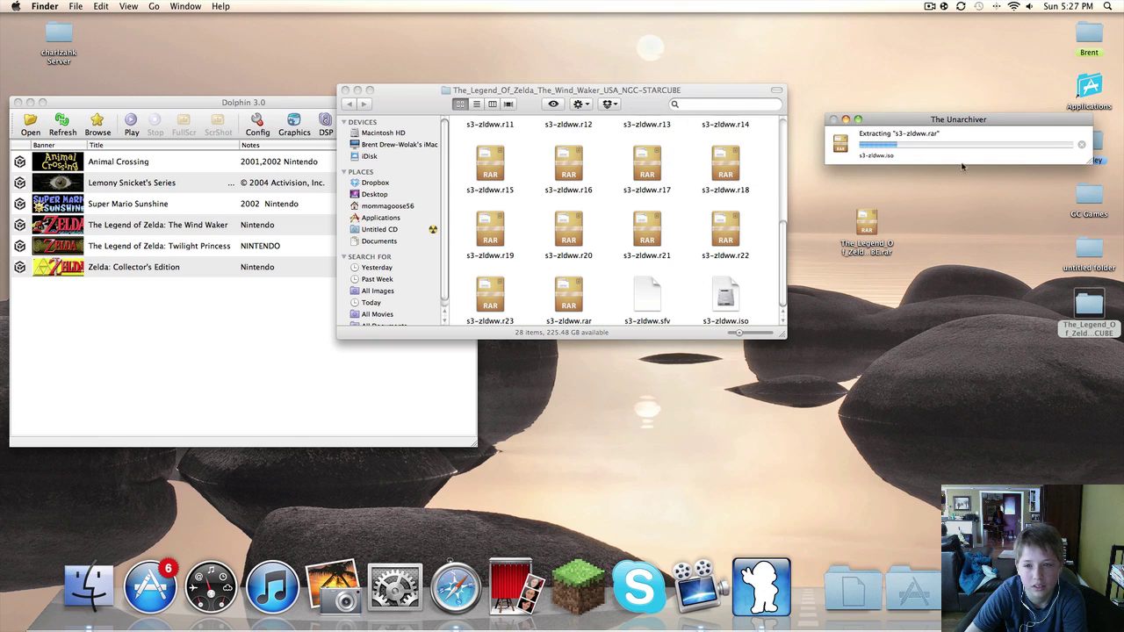
left_click(1084, 147)
Add the Desktop STARCUBE folder as a game directory and select the new 1.4 GB Wind Waker entry
left_click(194, 289)
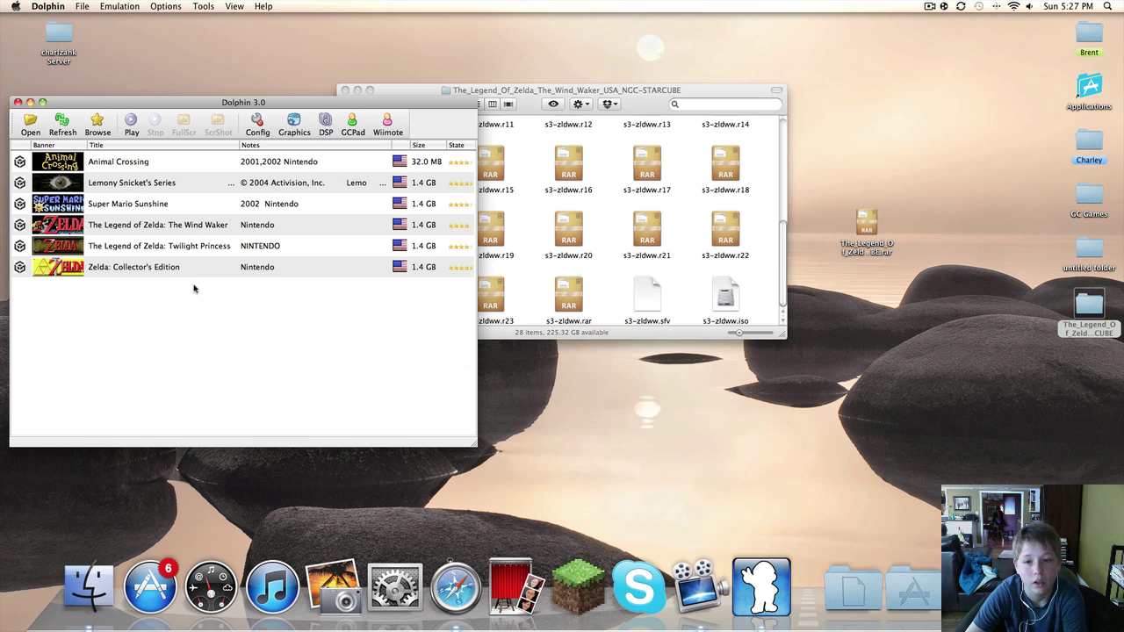
left_click(90, 127)
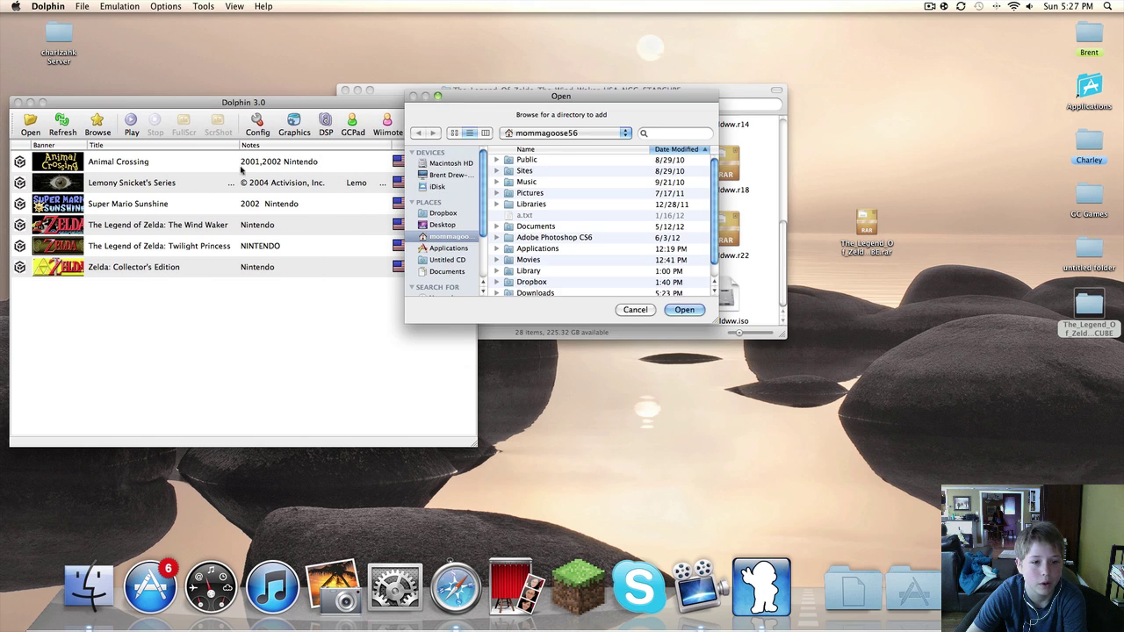
left_click(434, 226)
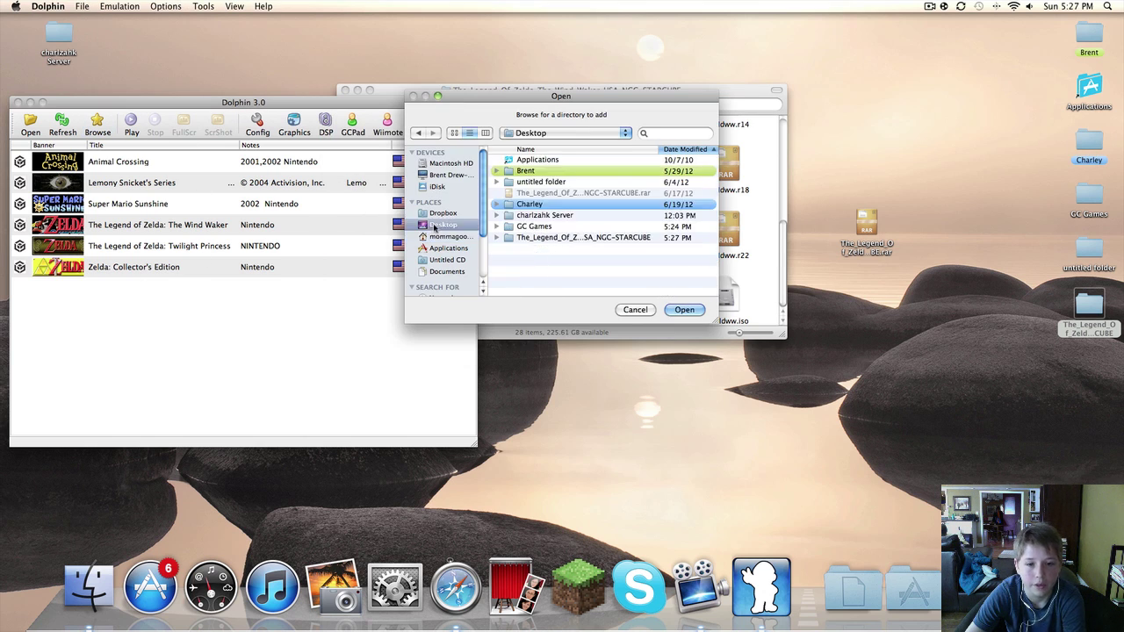
left_click(544, 238)
left_click(687, 310)
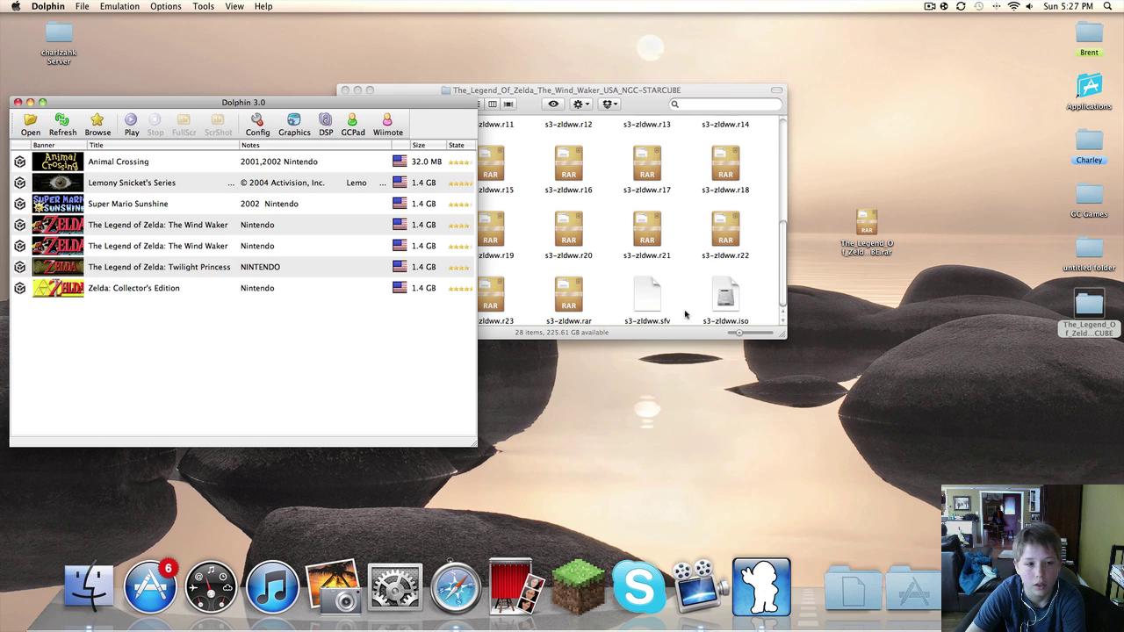
left_click(177, 243)
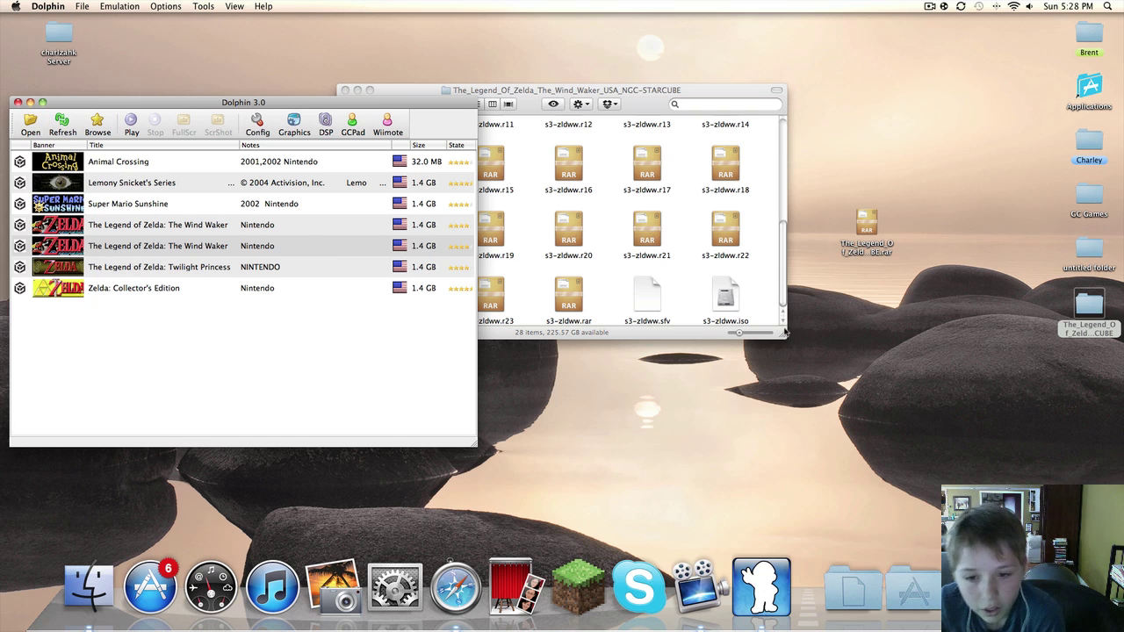
Close the Finder window showing the Wind Waker folder
left_click(406, 91)
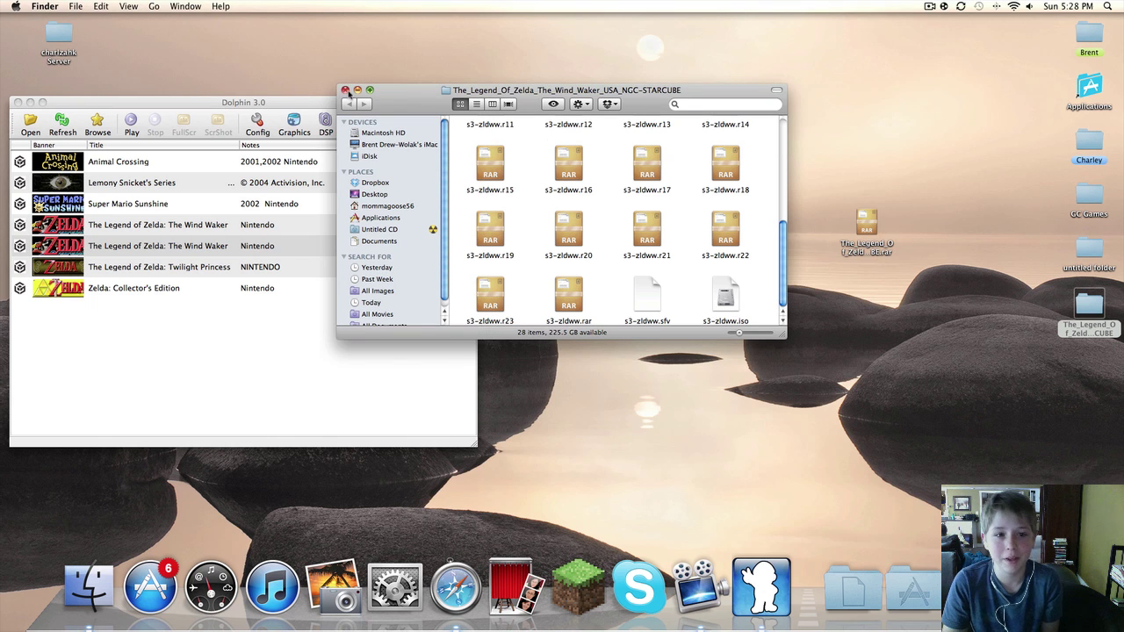
left_click(346, 93)
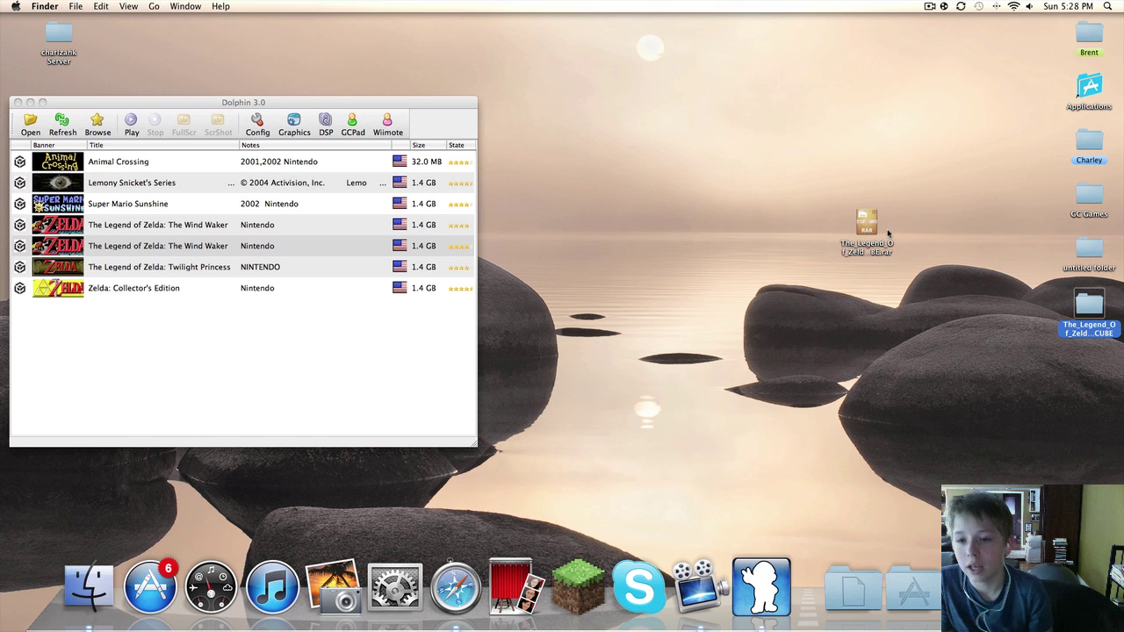